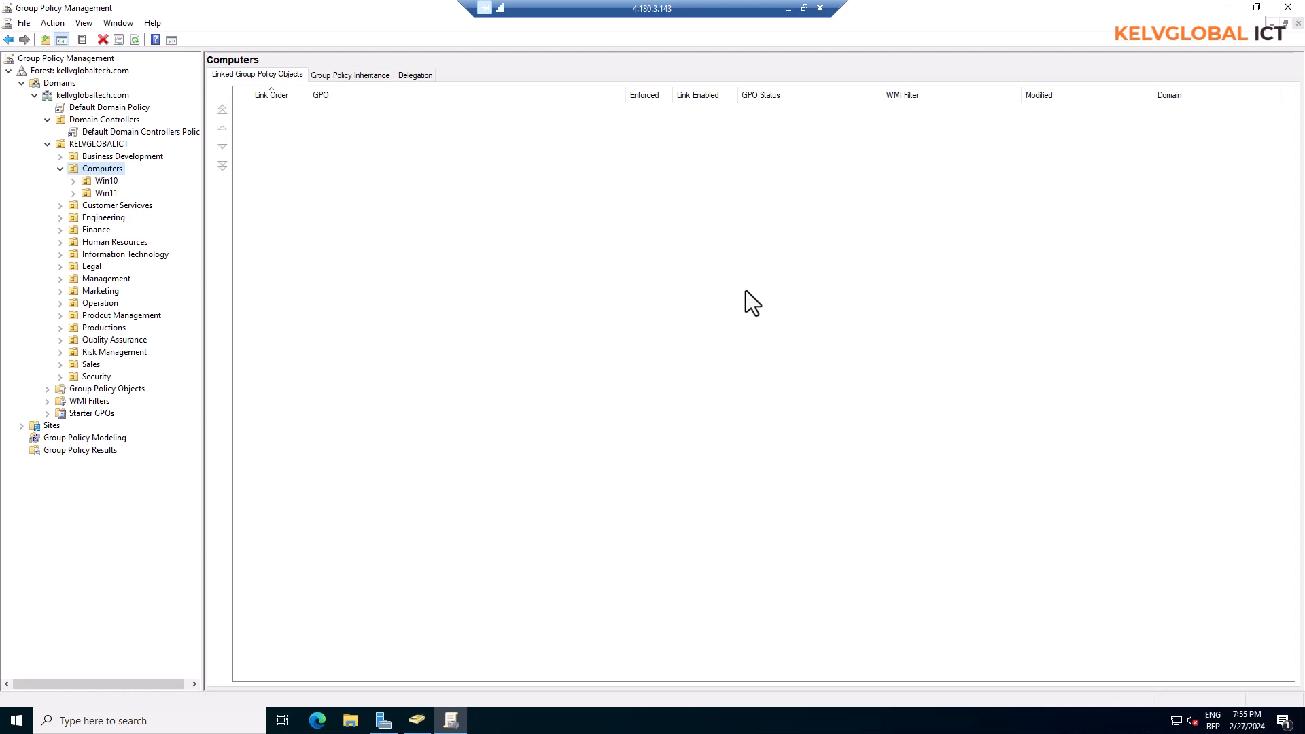
Switch to the C003 and C001 remote sessions and inspect the local administrator account in each machine's Computer Management user list
left_click(789, 9)
mouse_move(801, 724)
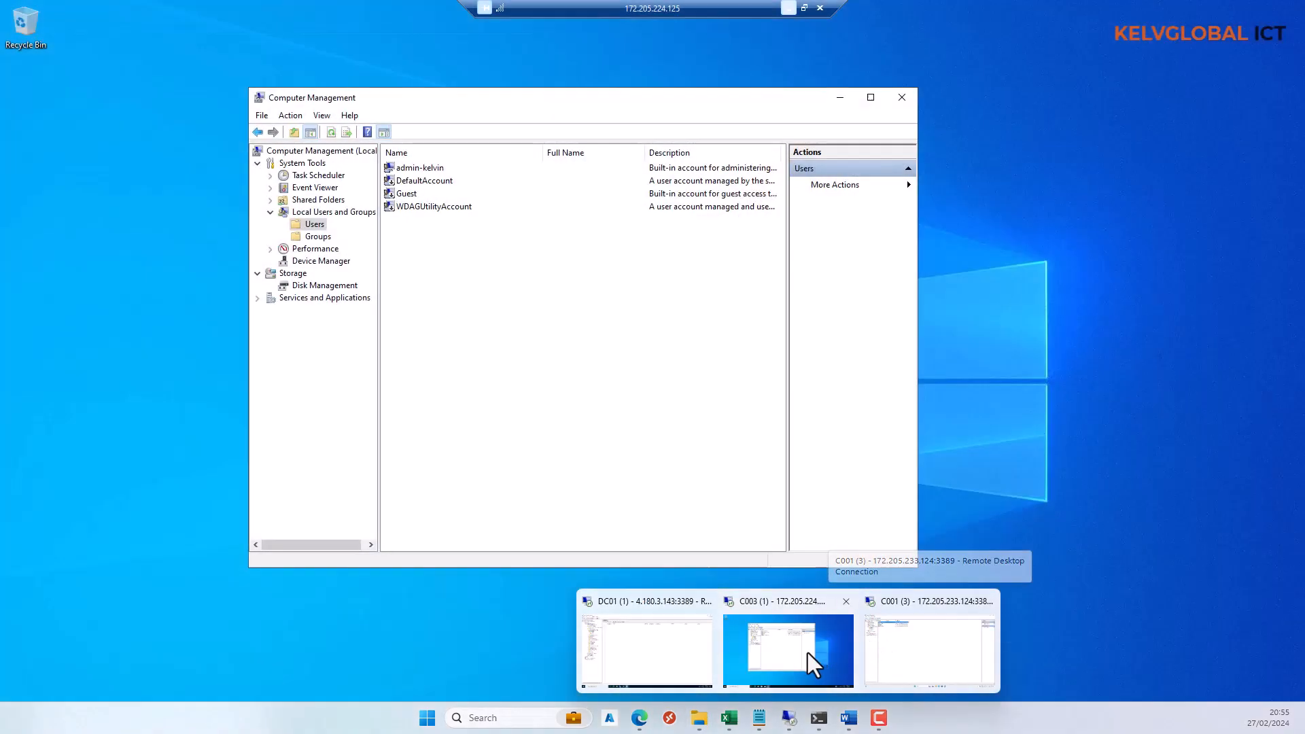
left_click(790, 653)
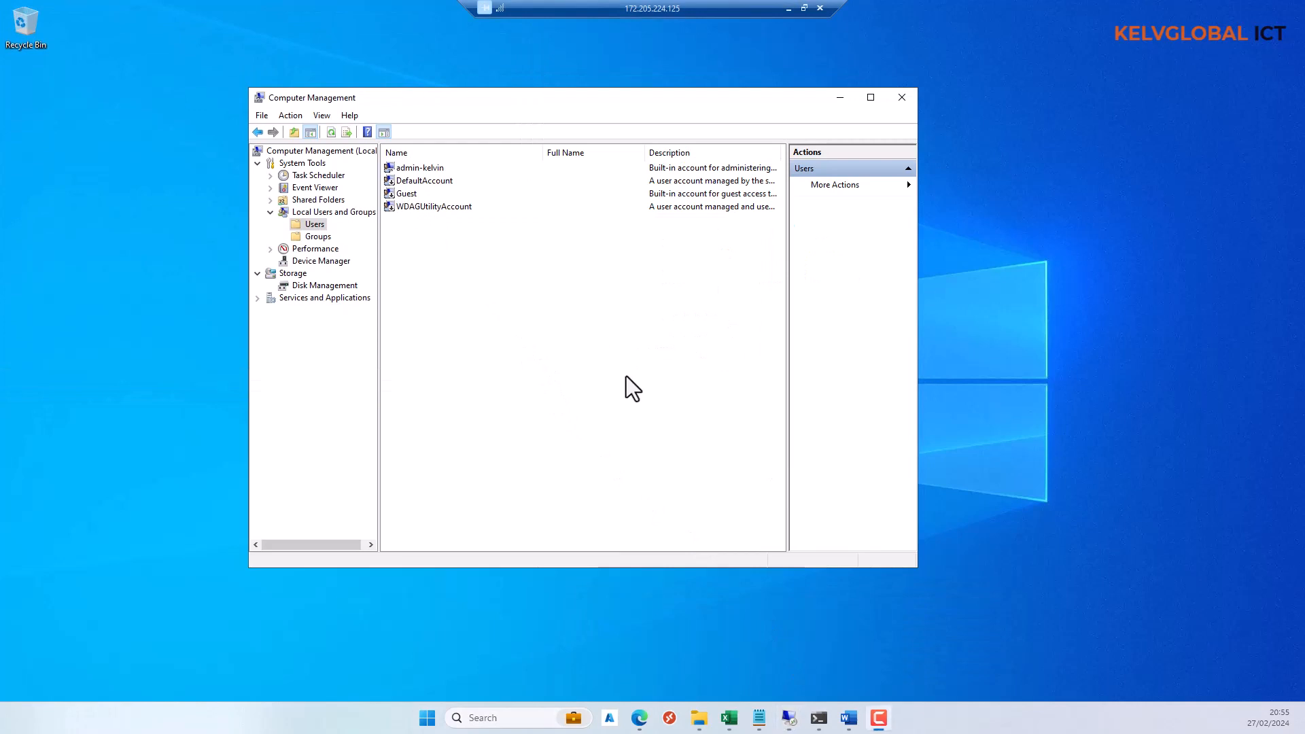
left_click(416, 168)
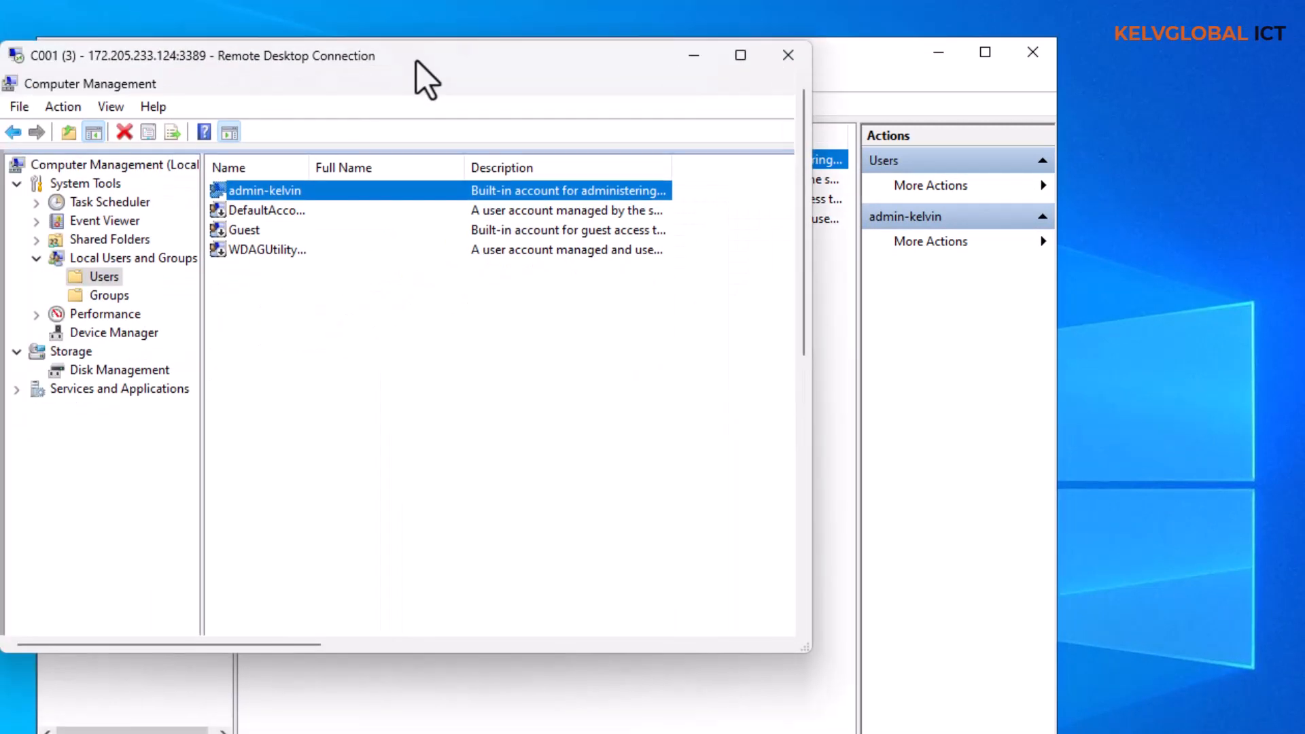
left_click(303, 350)
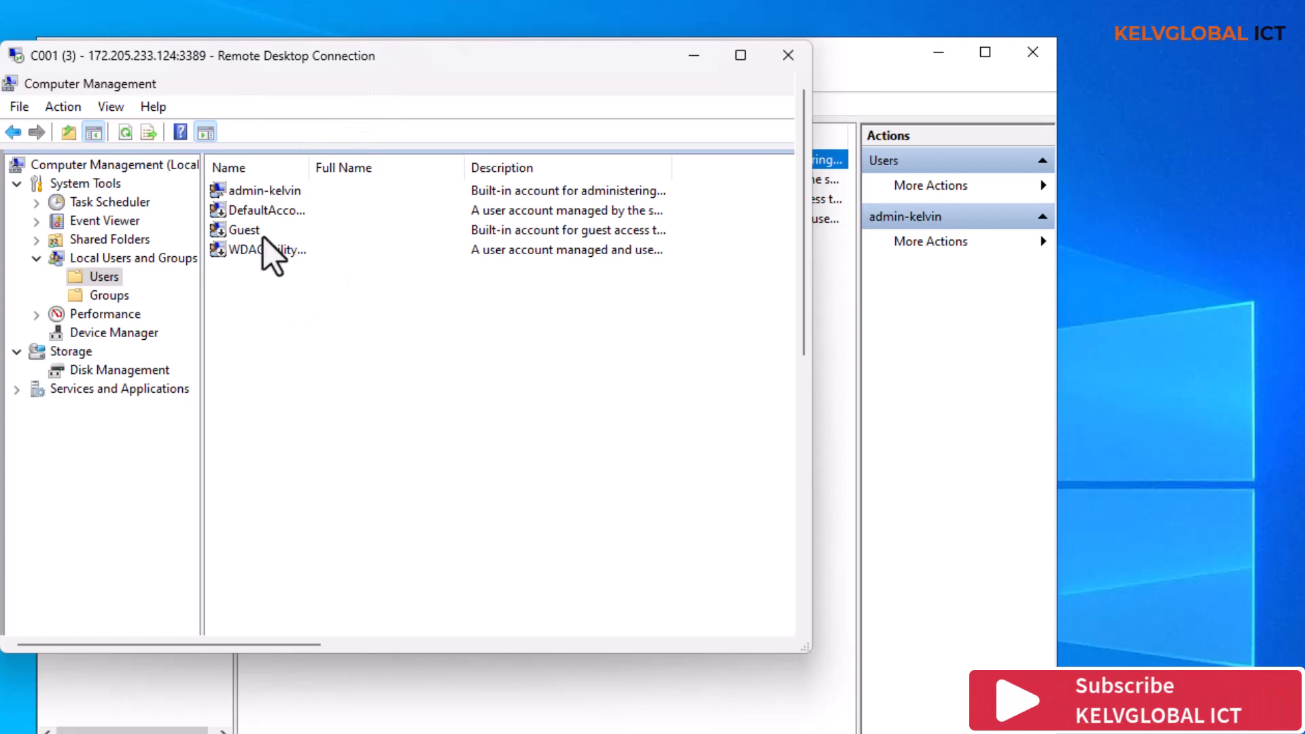
left_click_drag(463, 63, 444, 316)
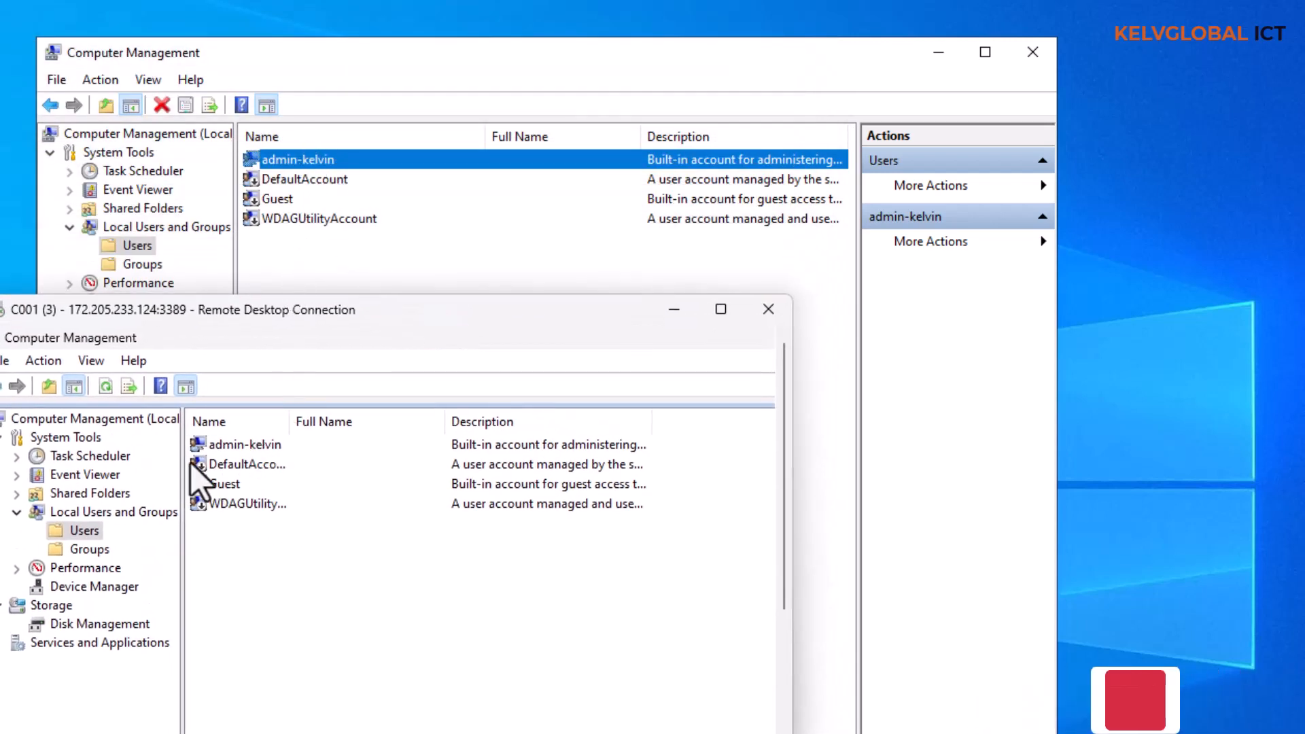
right_click(247, 448)
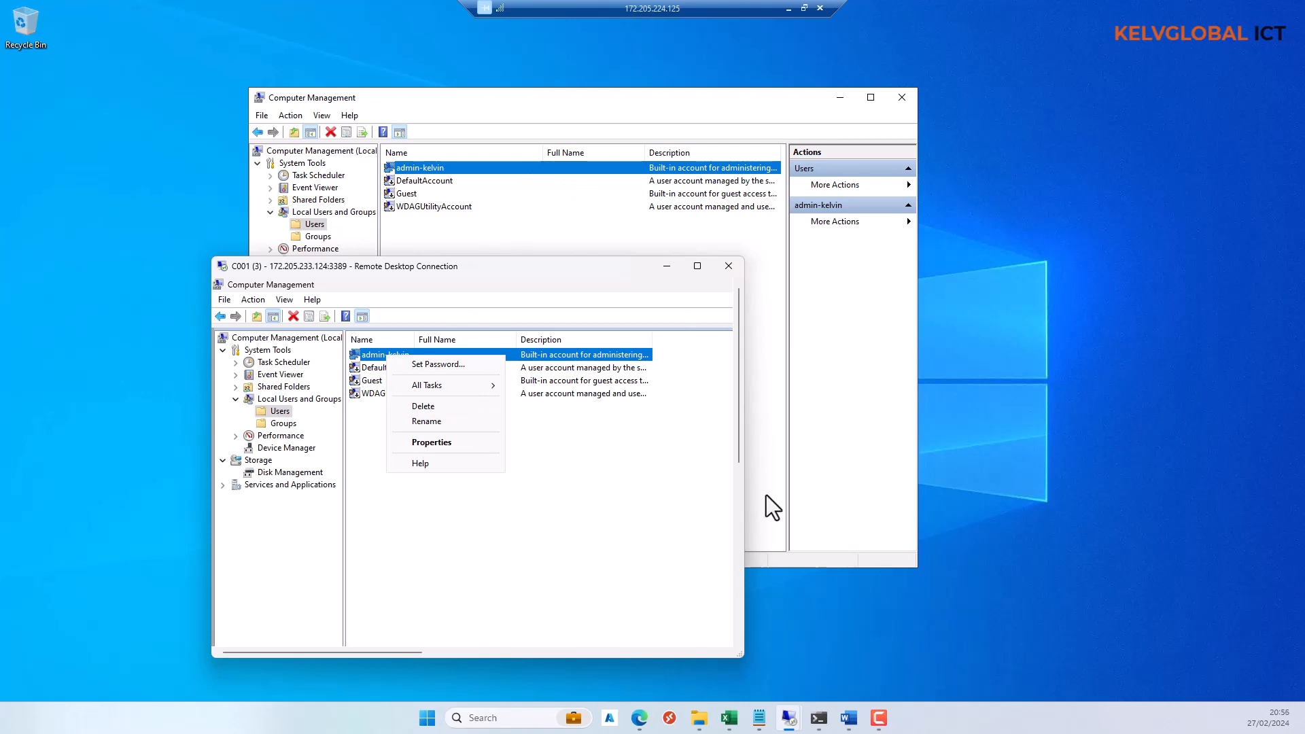
Switch back to the DC01 remote session and view the GPO links of the Win10 and Win11 OUs under Computers
mouse_move(782, 711)
left_click(687, 650)
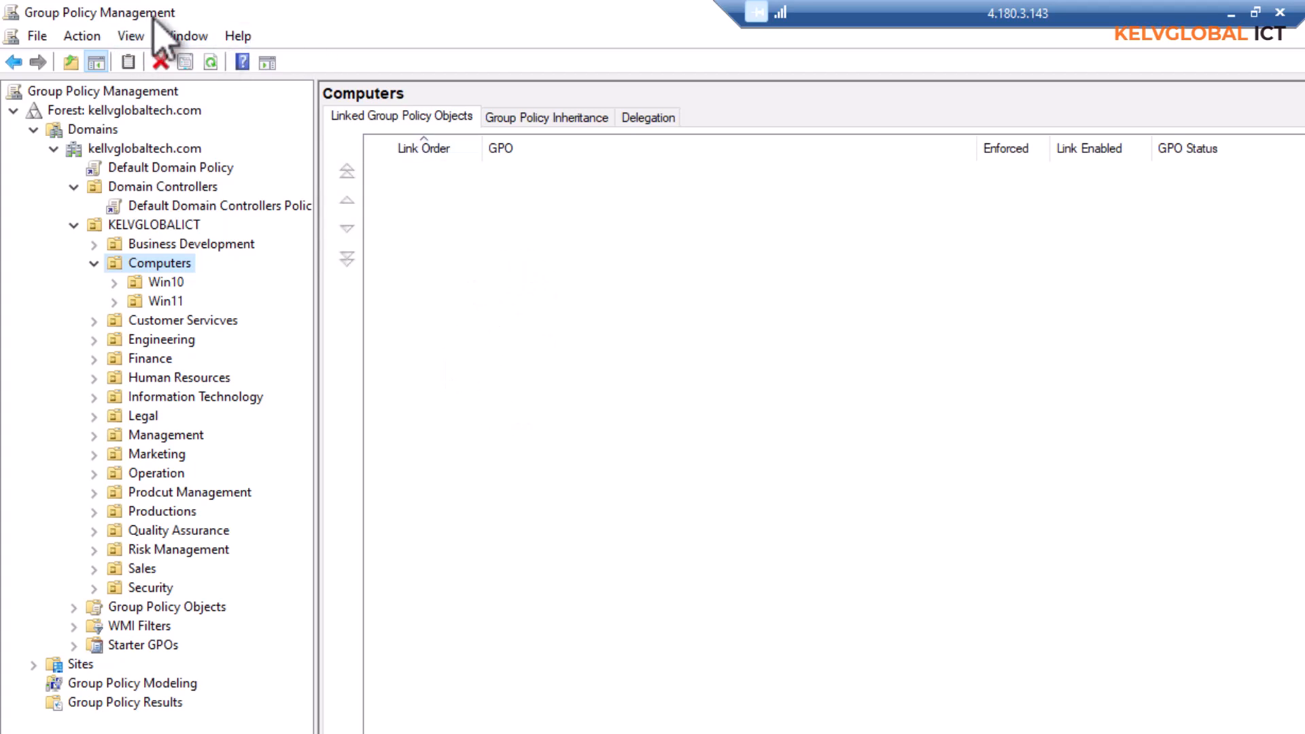
left_click(170, 283)
left_click(171, 300)
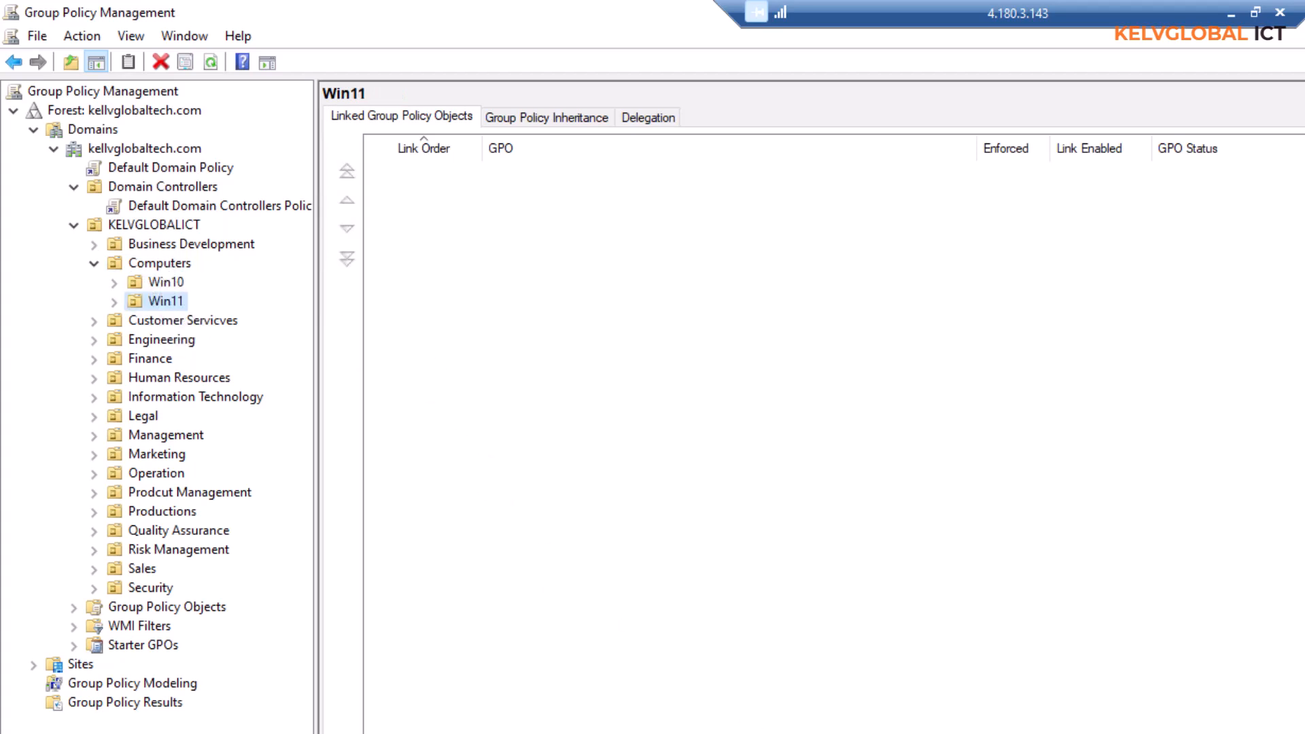
Switch to Active Directory Users and Computers and check which computers are in the Win11 and Win10 OUs
left_click(730, 707)
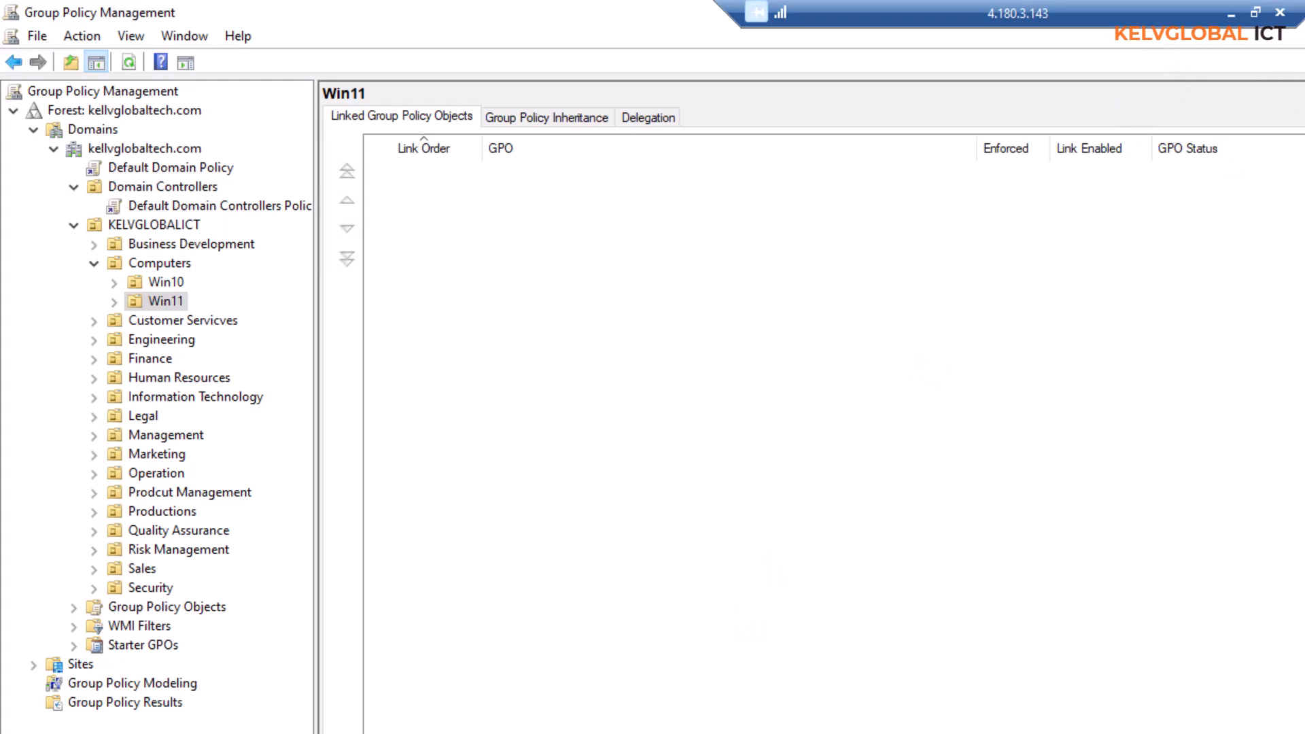
key("alt+Tab")
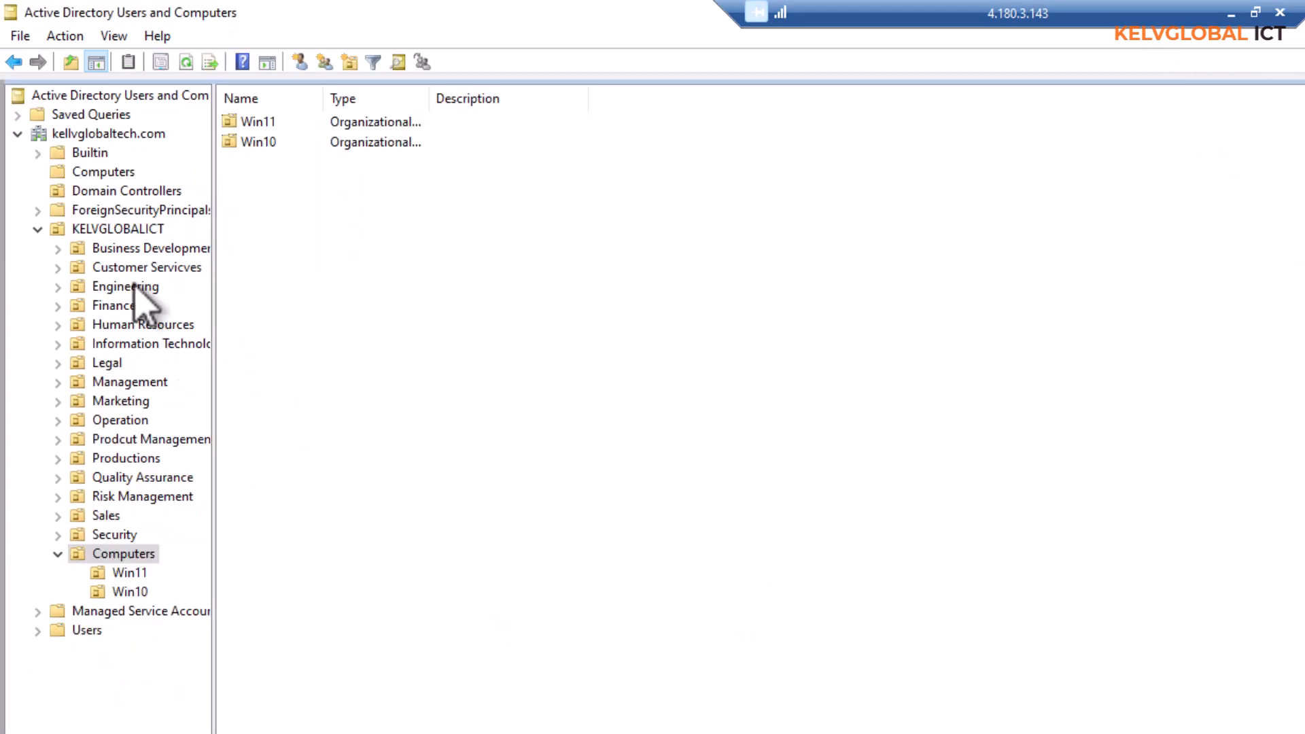
left_click(128, 573)
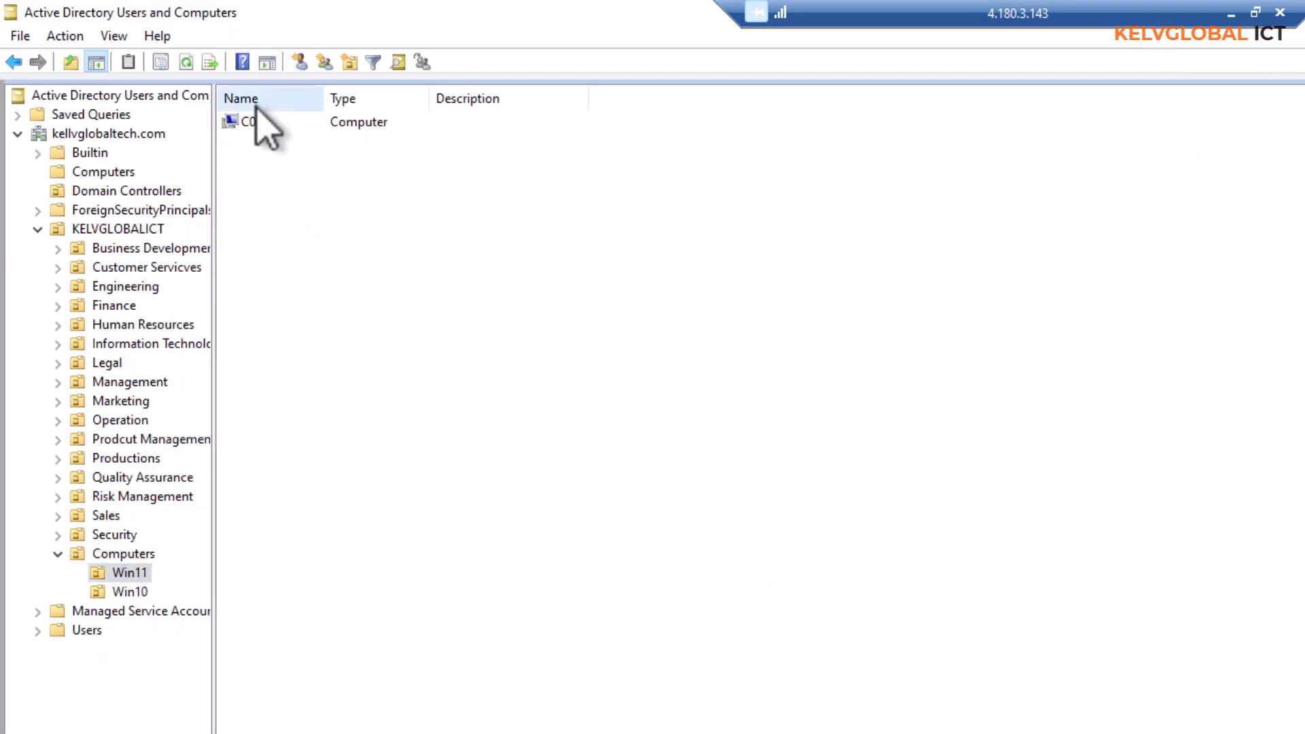
left_click(133, 593)
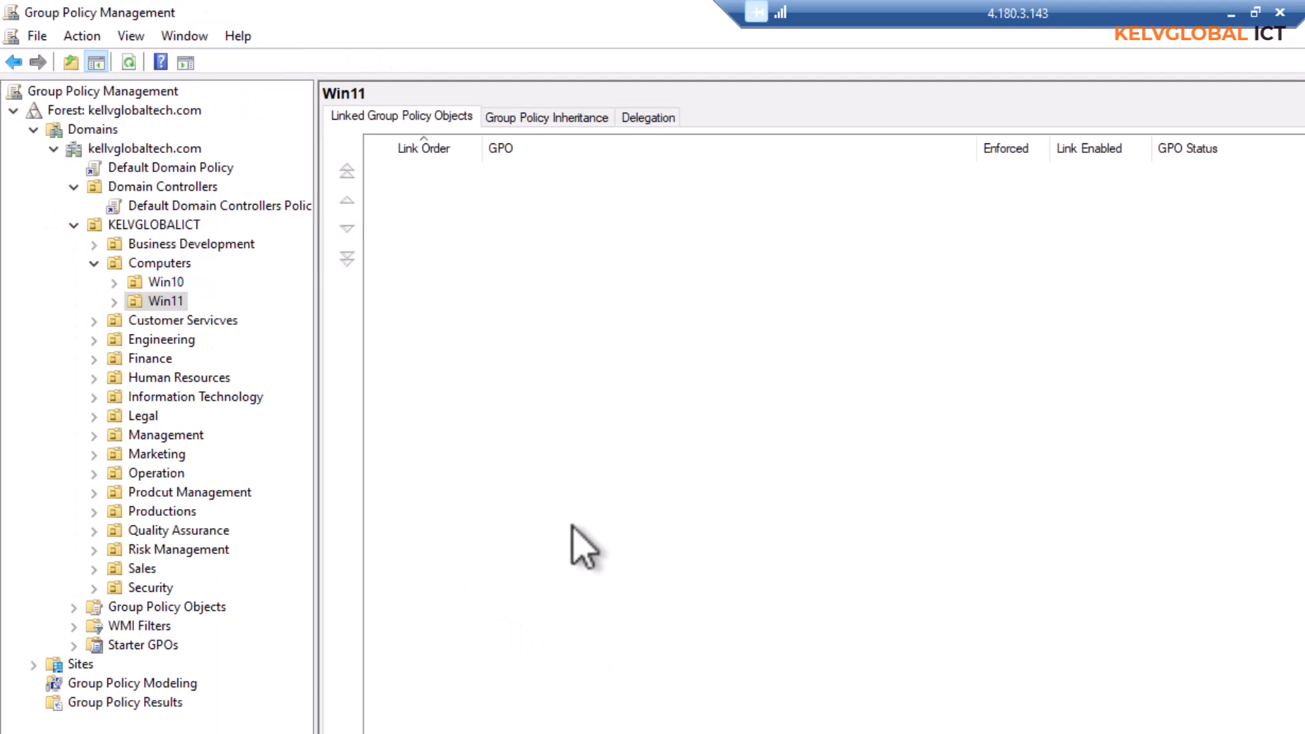
Create a GPO named Replace-Admin in the domain and link it to the Computers OU under KELVGLOBALICT
right_click(174, 263)
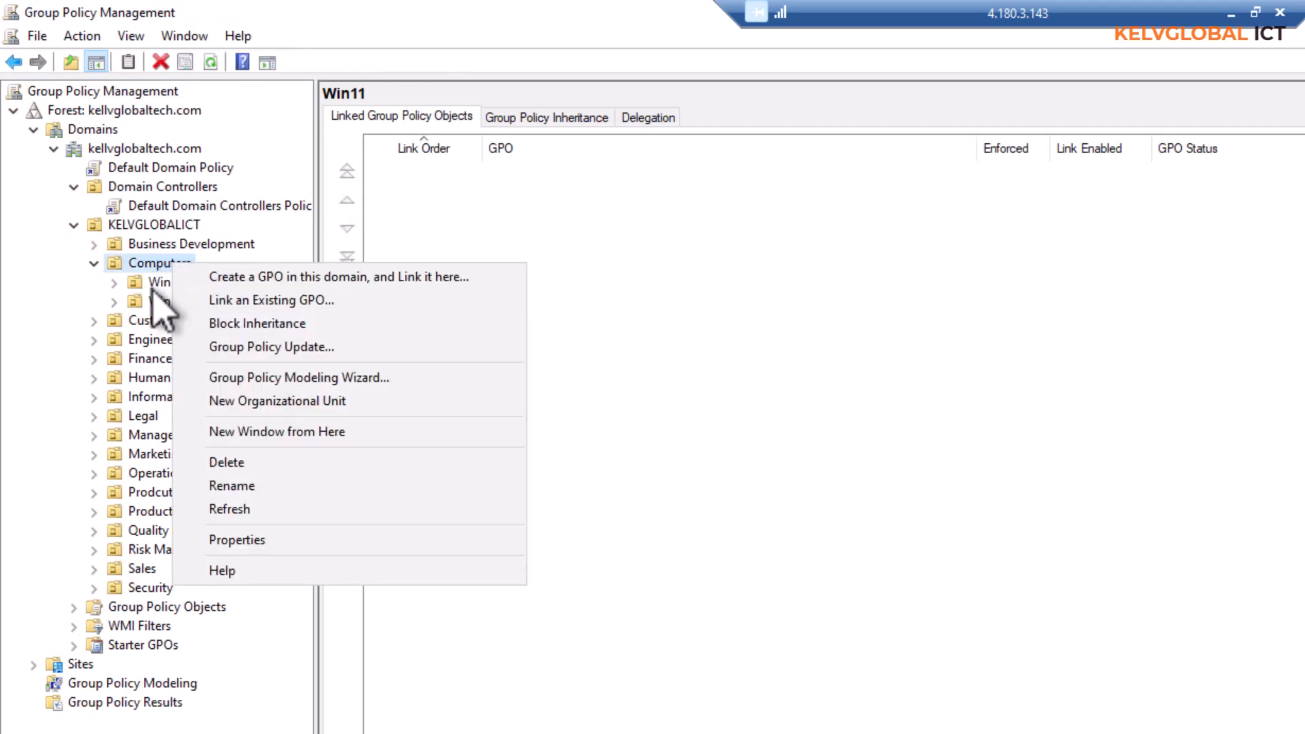
left_click(279, 277)
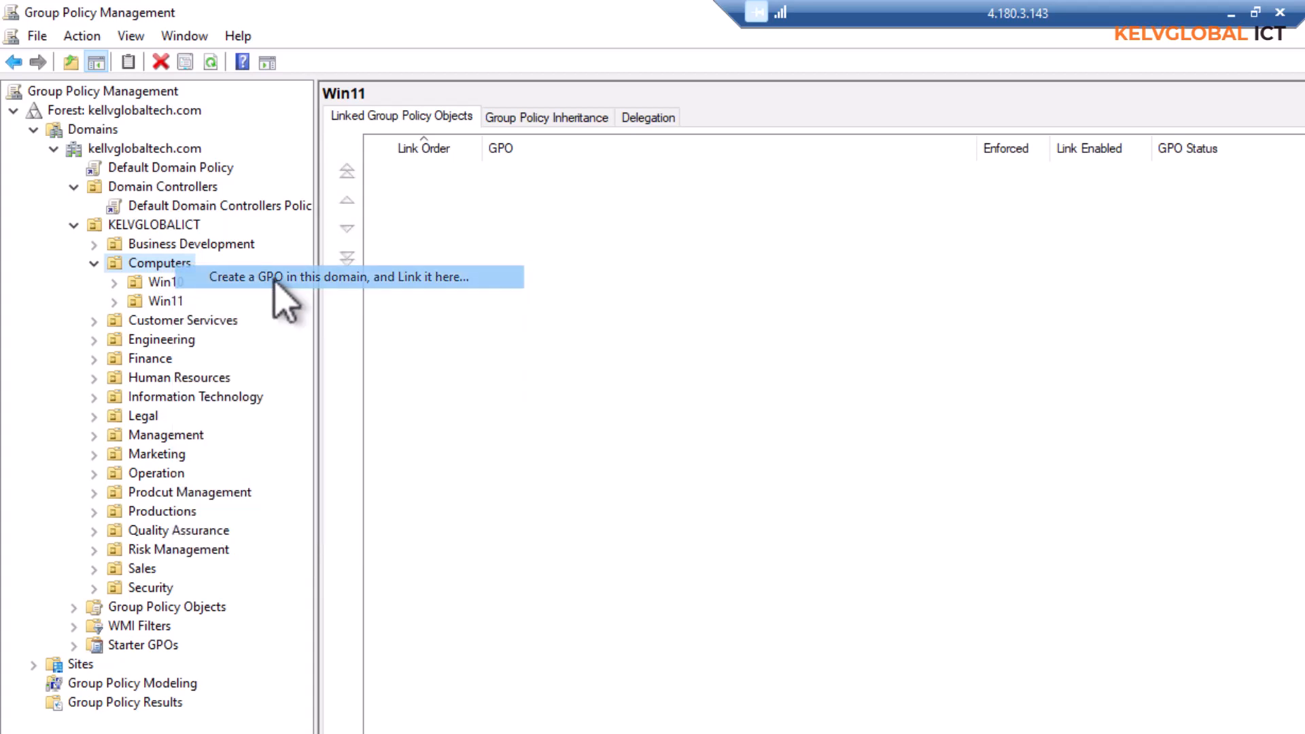
left_click_drag(969, 467, 776, 415)
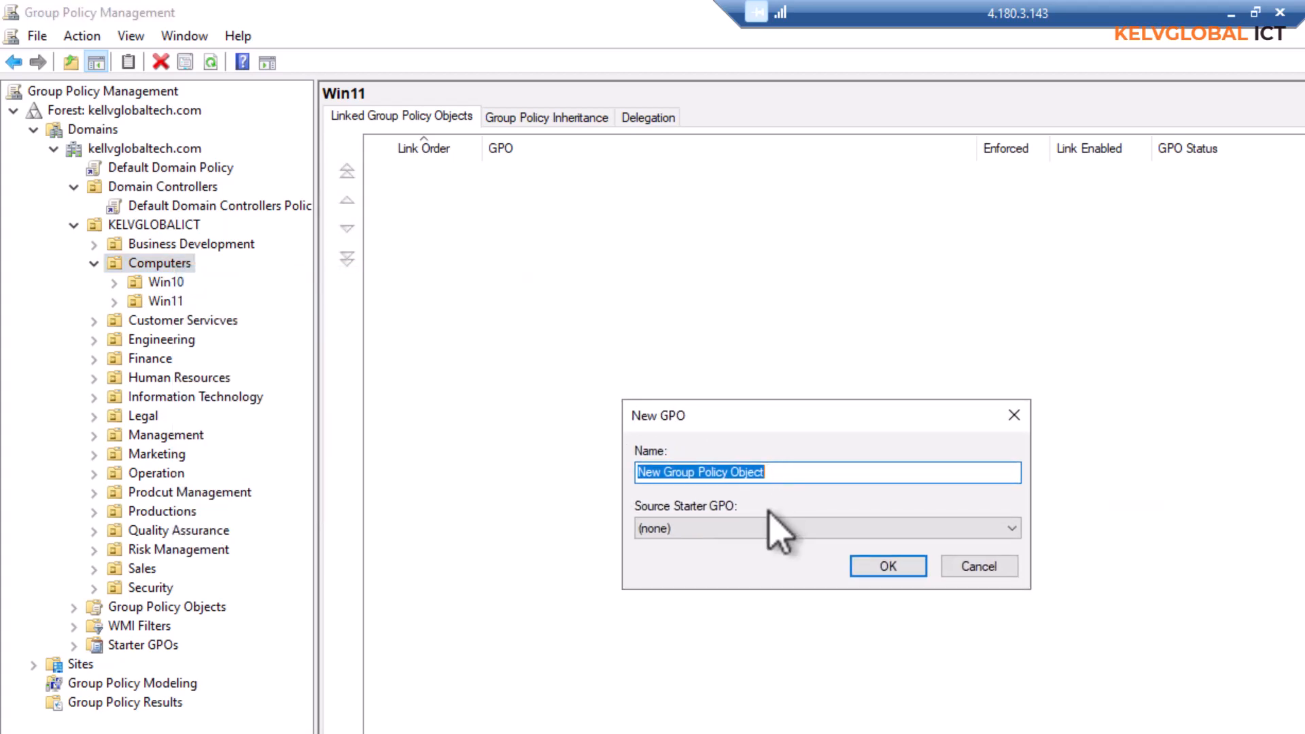
type("Replace-Admin")
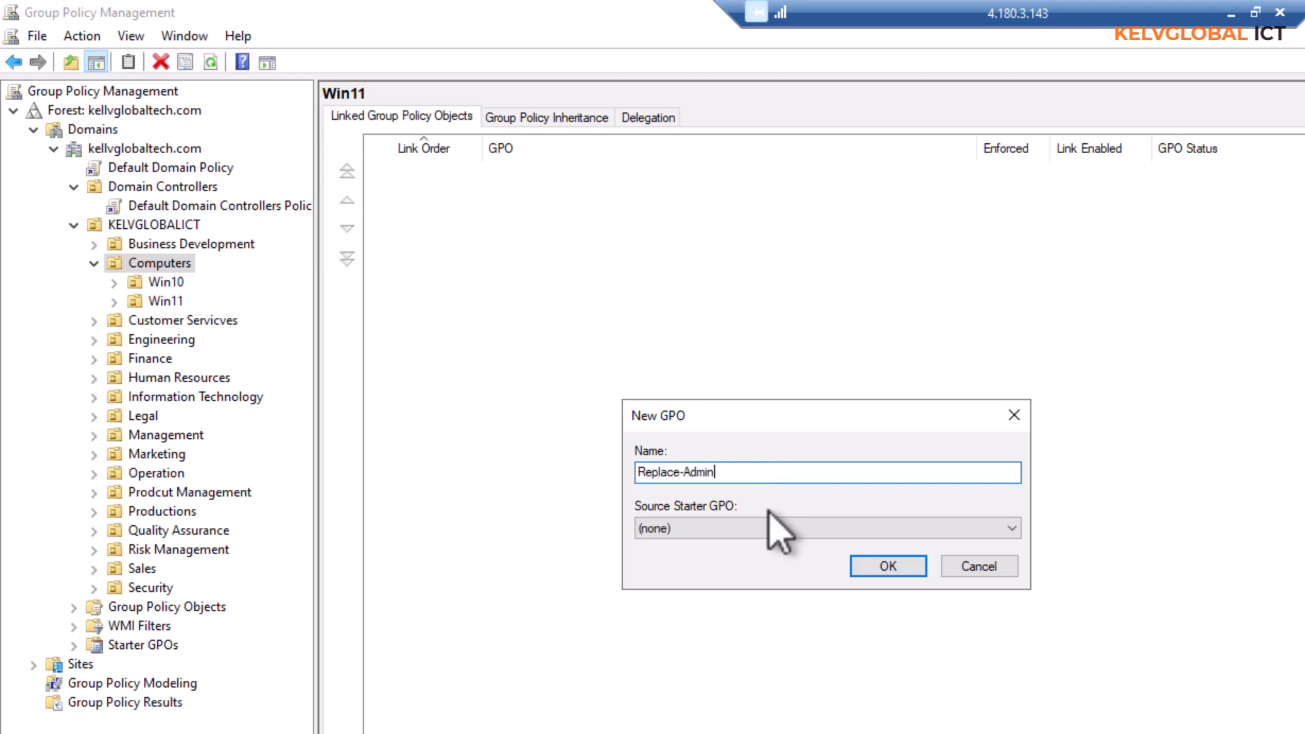
left_click(878, 570)
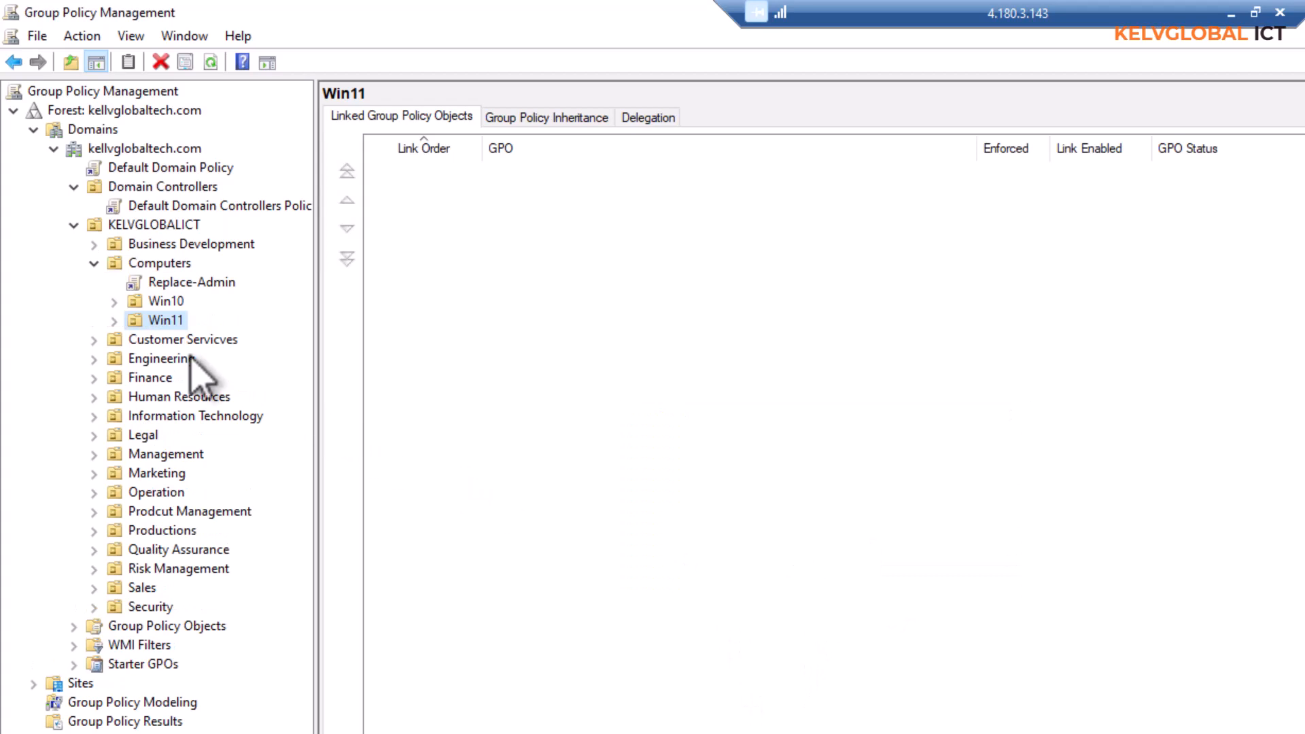
Open the Replace-Admin GPO for editing and show Local Users and Groups under the computer preferences' Control Panel Settings
right_click(193, 282)
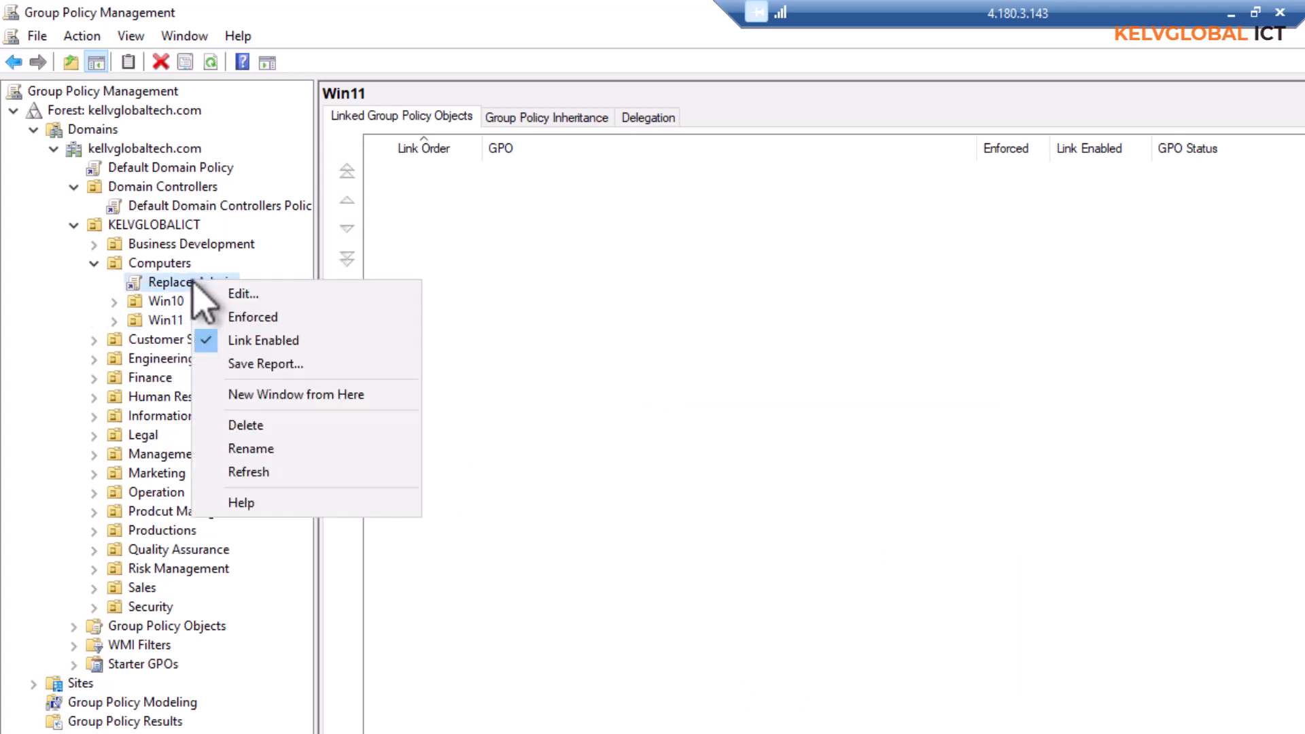
left_click(241, 294)
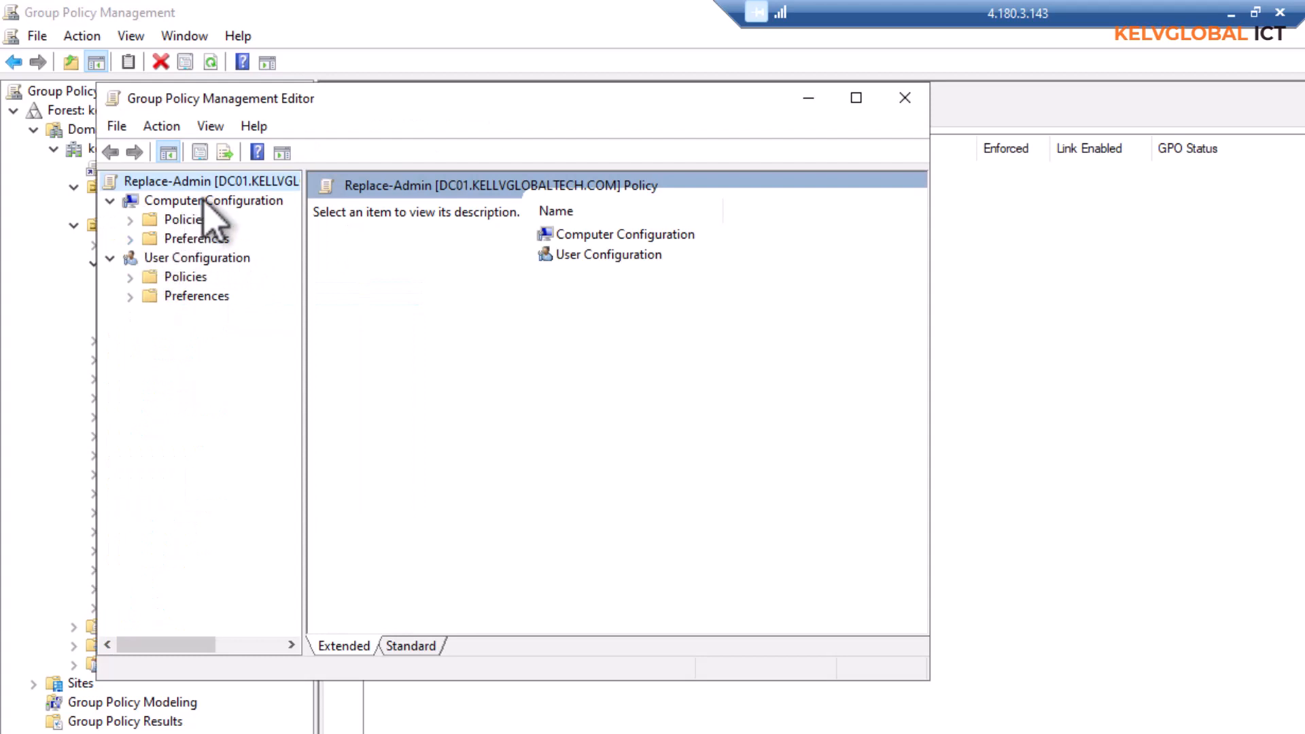
double_click(156, 241)
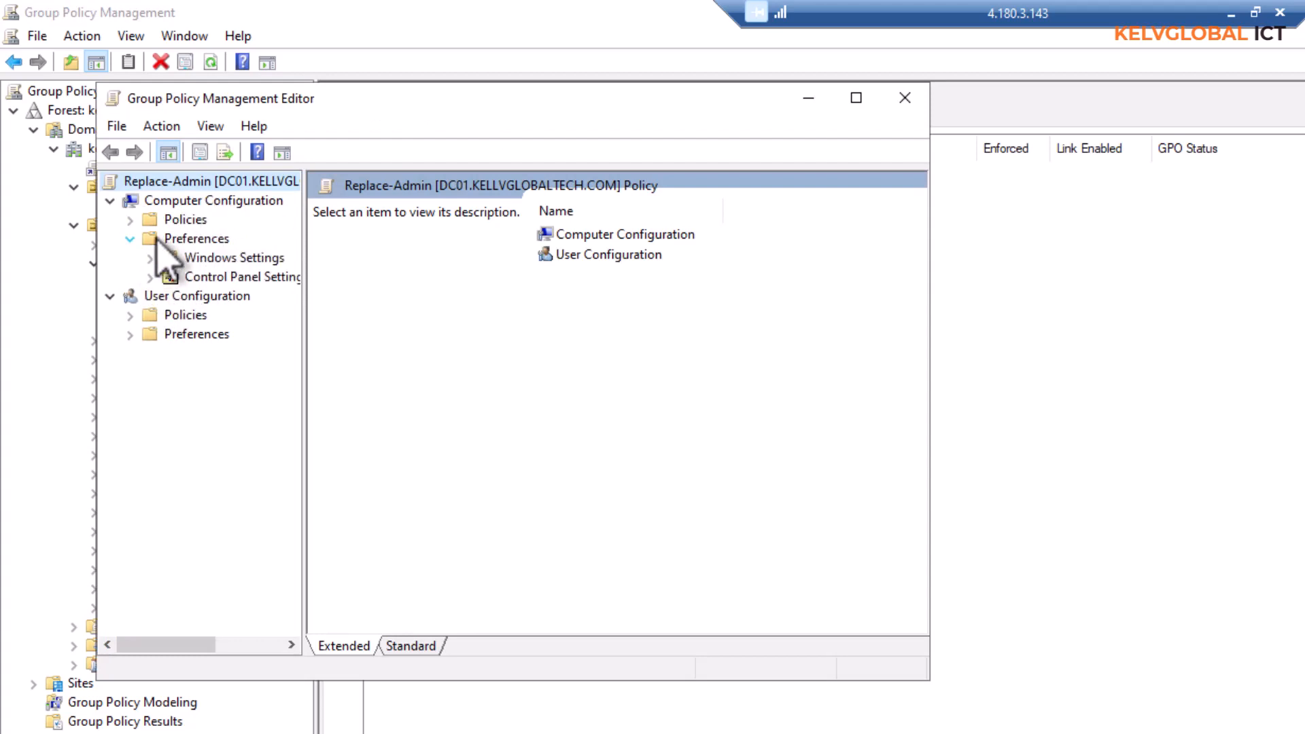
left_click(856, 97)
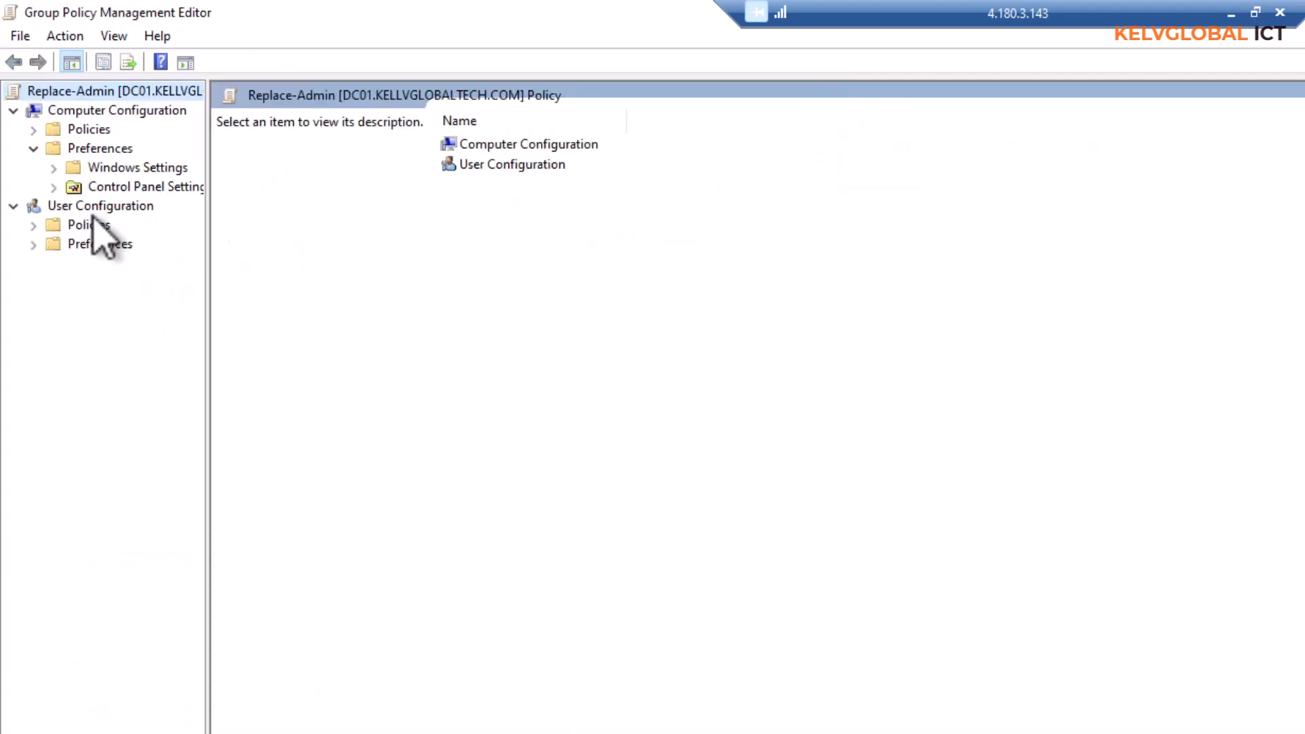
left_click(53, 187)
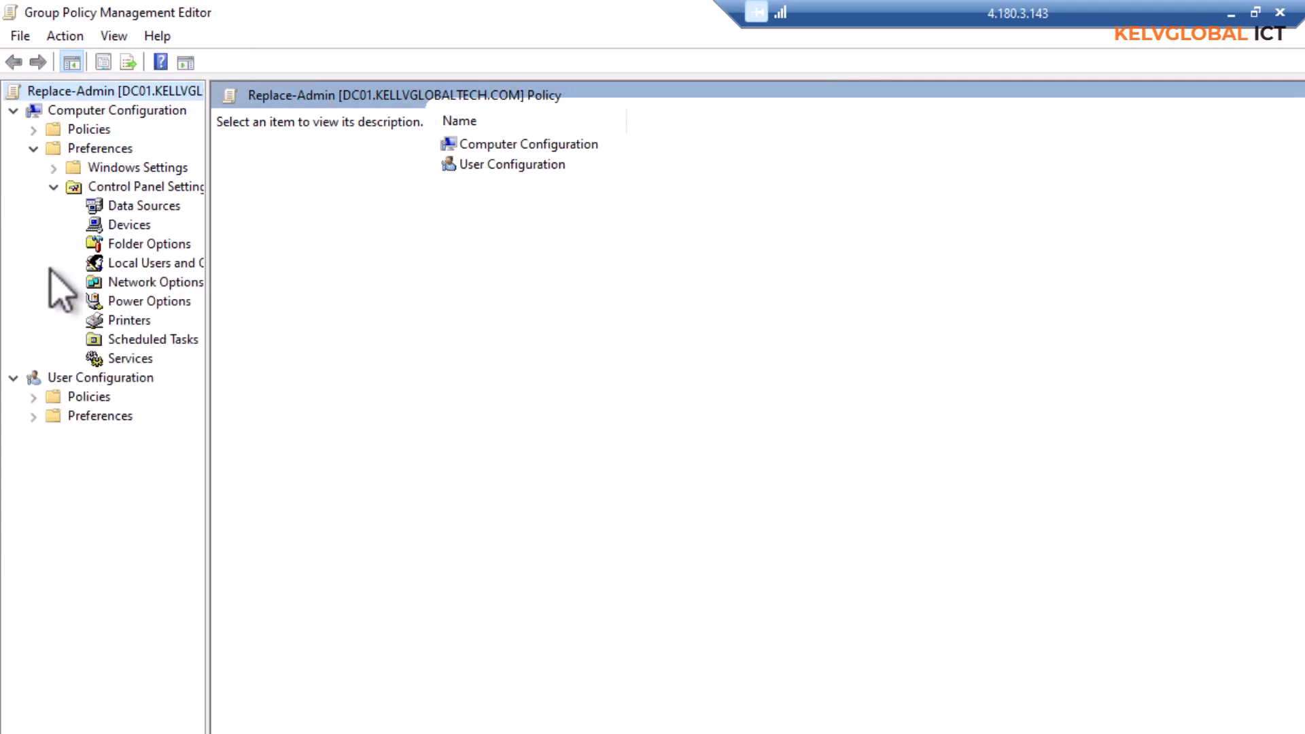
left_click(145, 264)
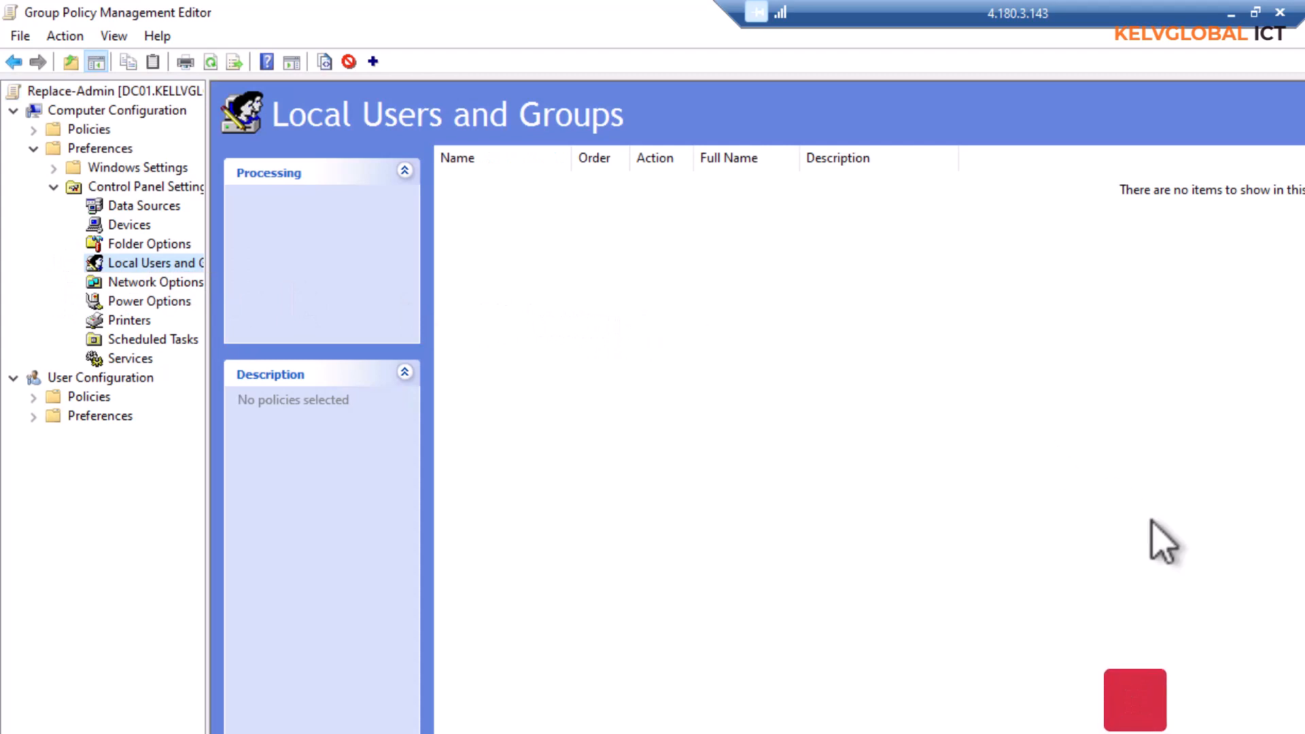
Start a new local user preference item with its action set to Update
left_click(609, 257)
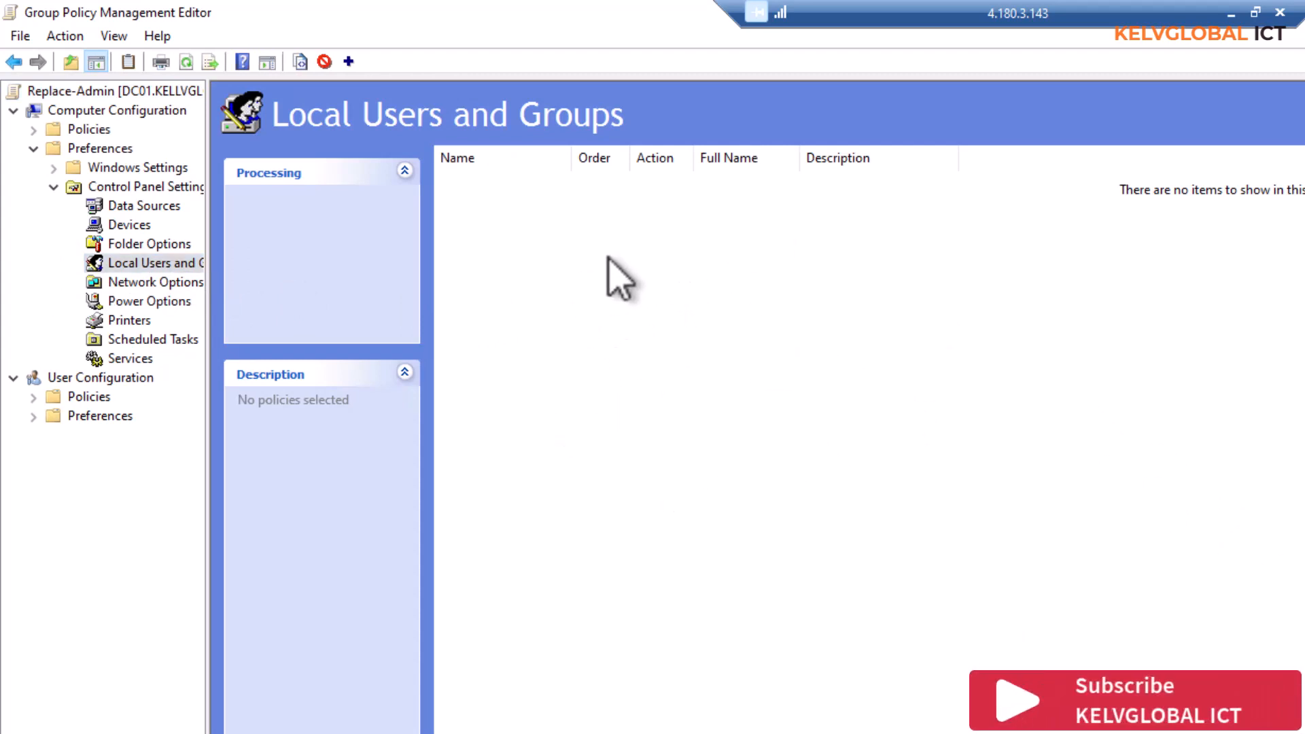
right_click(577, 257)
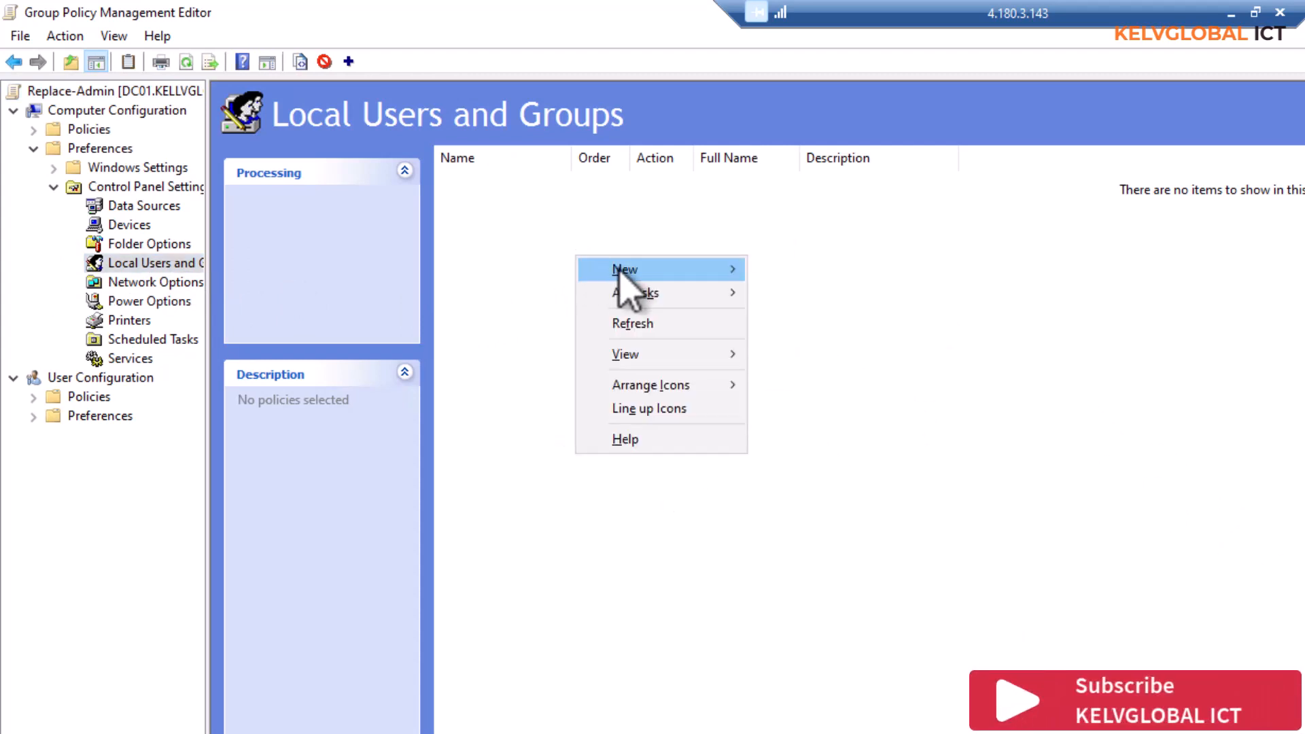
mouse_move(625, 270)
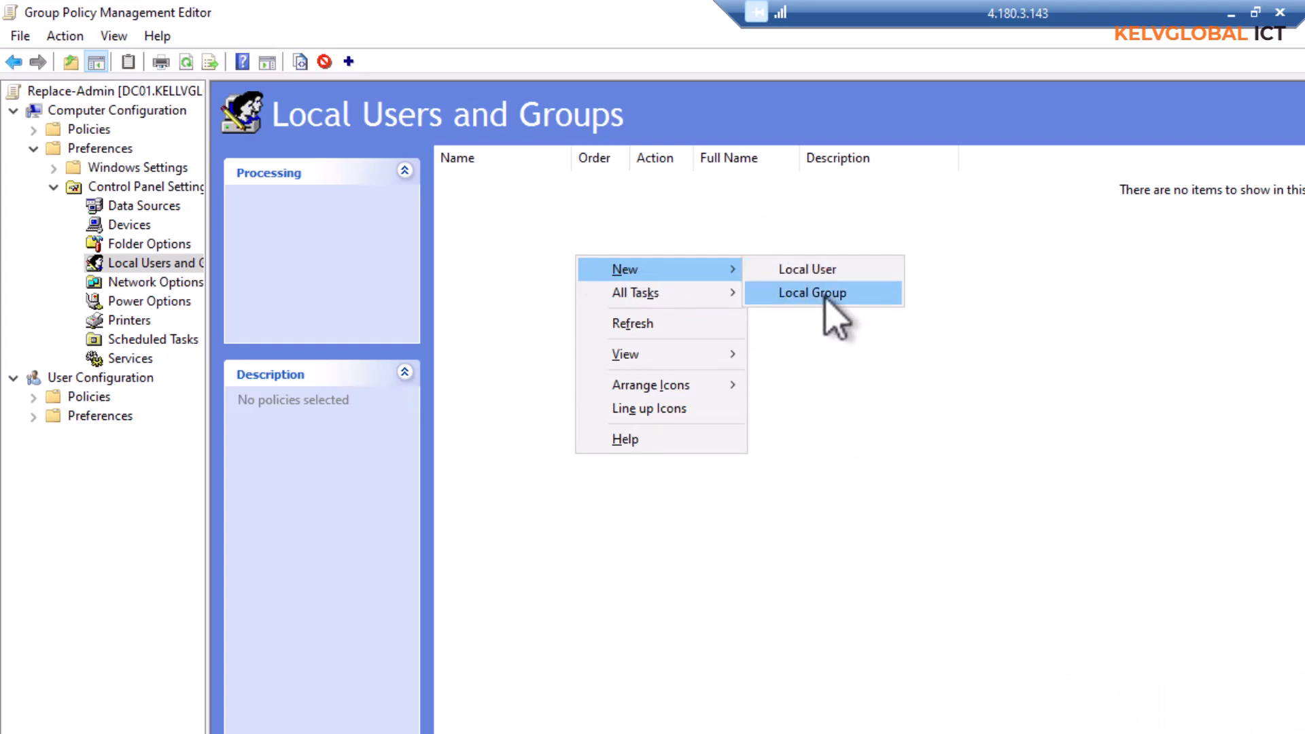
left_click(821, 270)
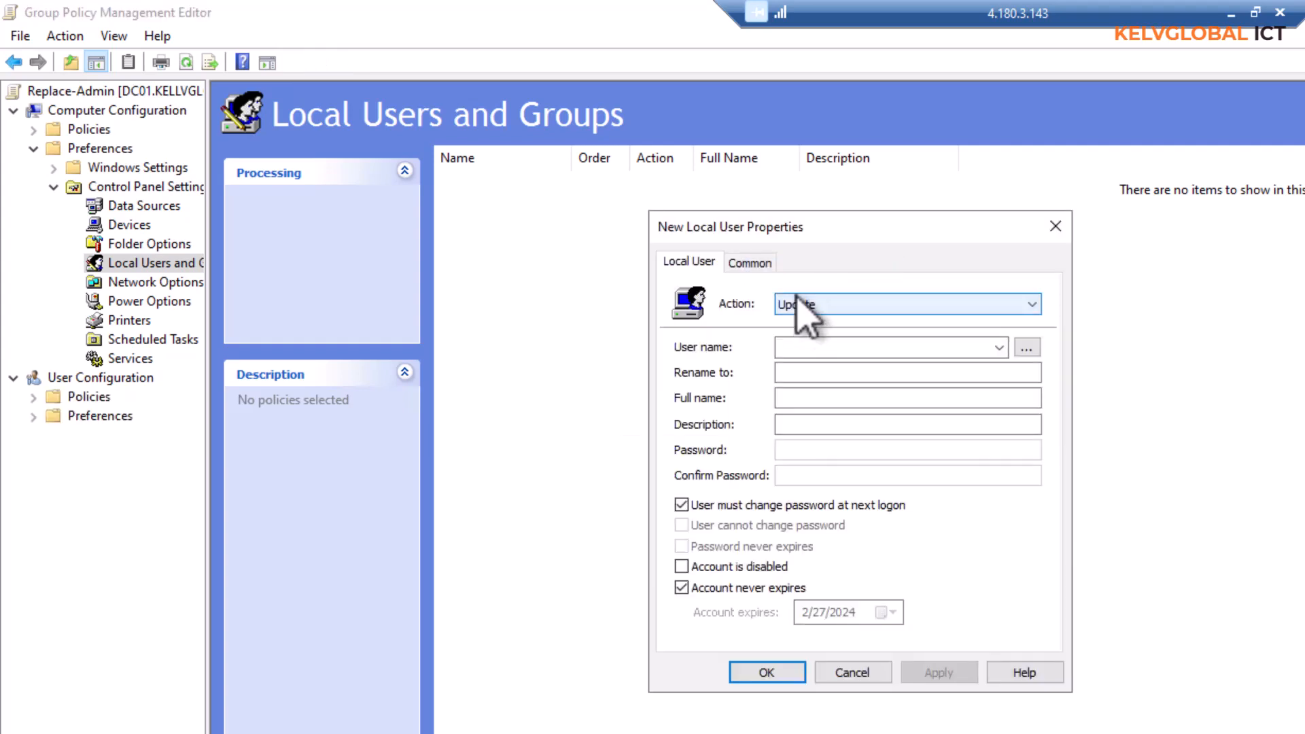
left_click_drag(825, 227, 700, 210)
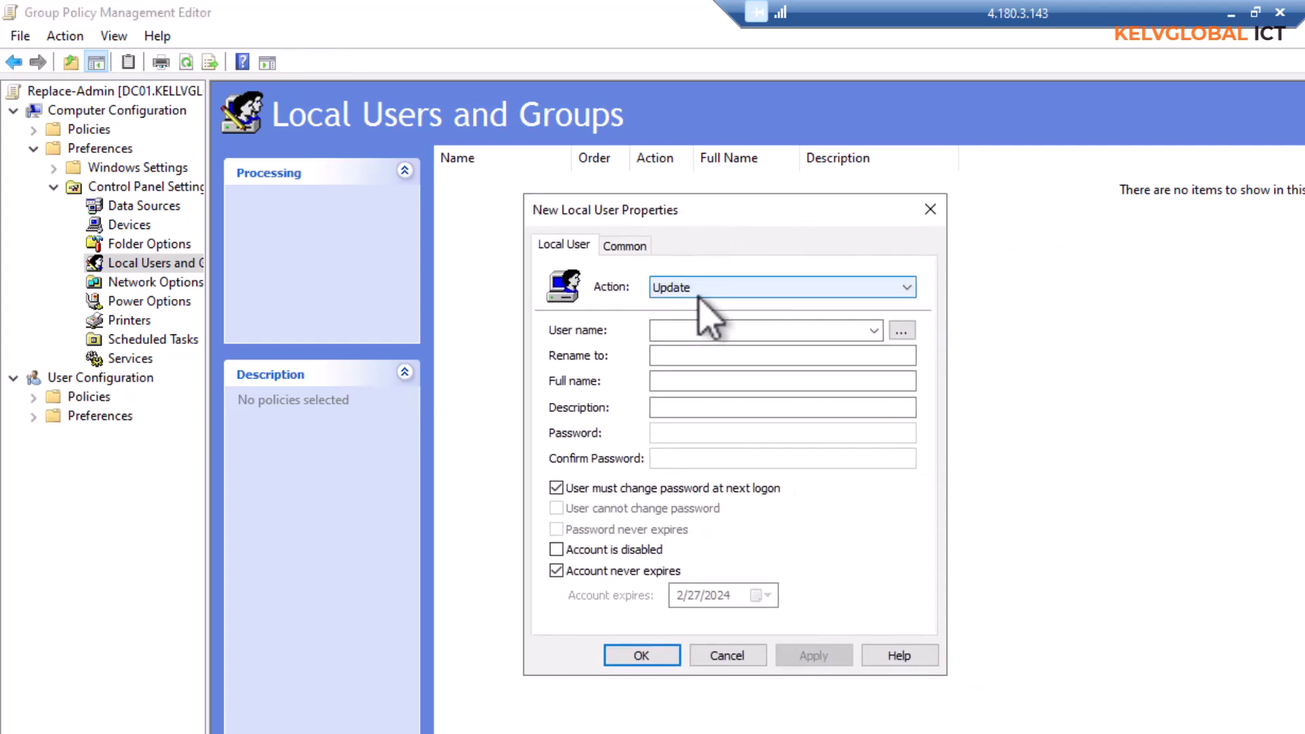
left_click(716, 288)
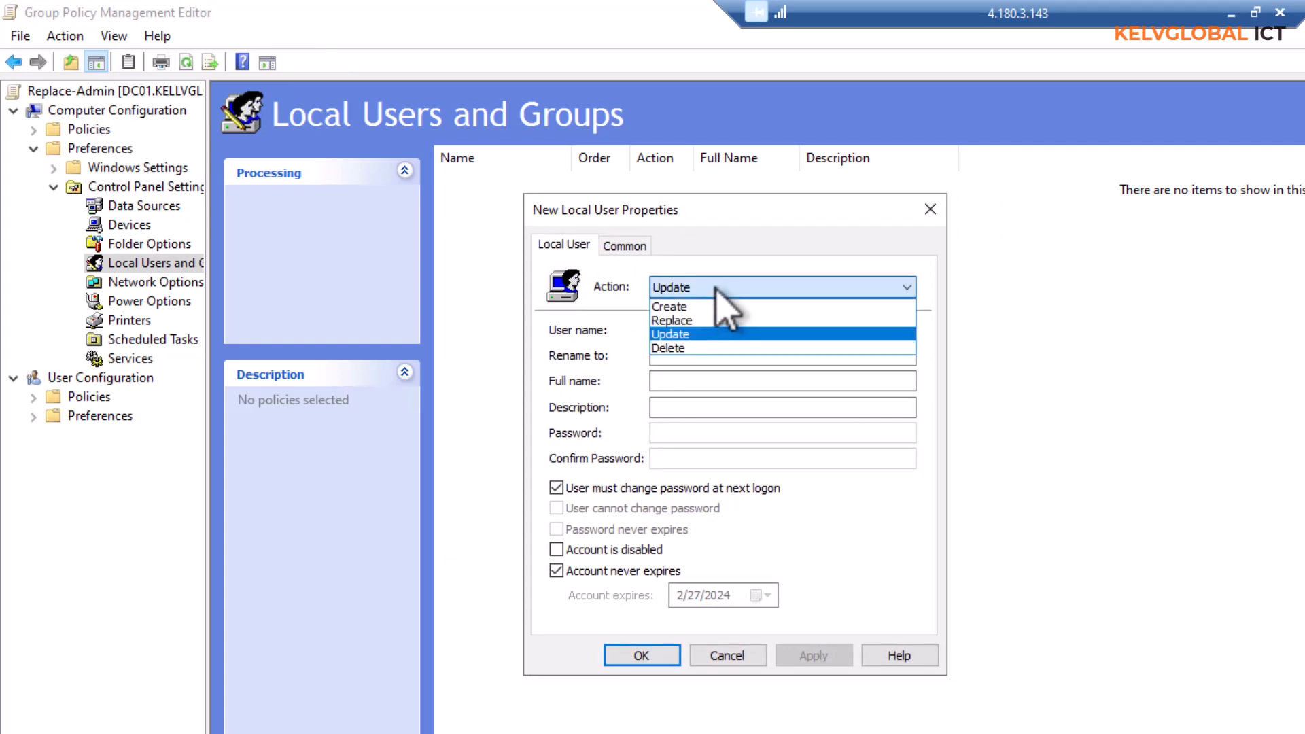
left_click(691, 335)
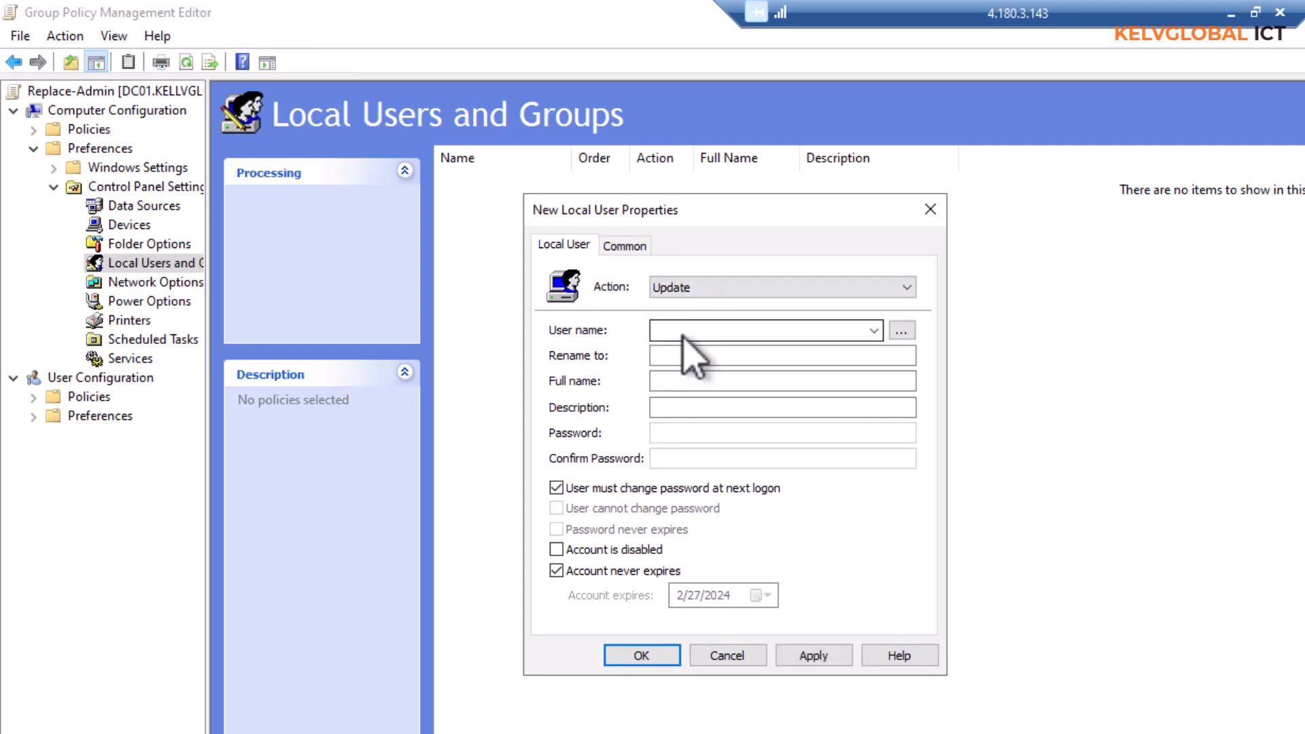
Set the user to update to Administrator (built-in) and its new name to rsa1
left_click(874, 332)
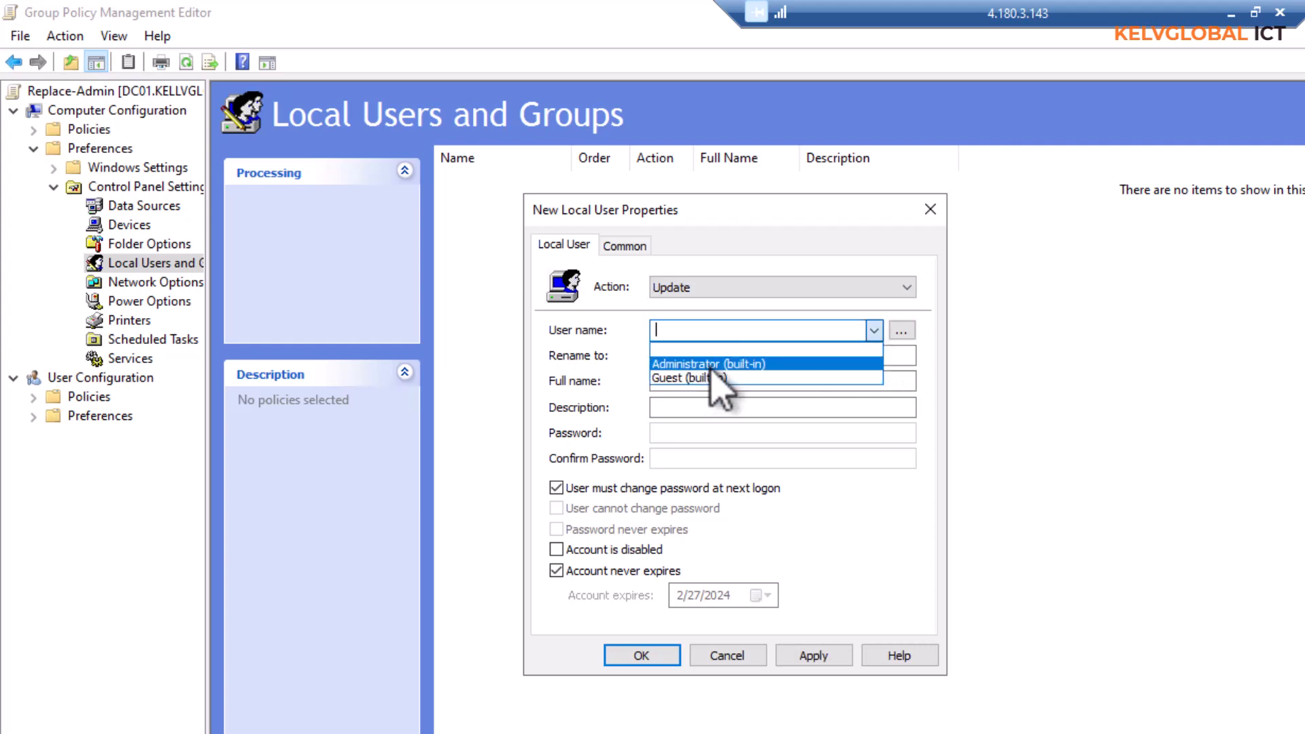
left_click(686, 365)
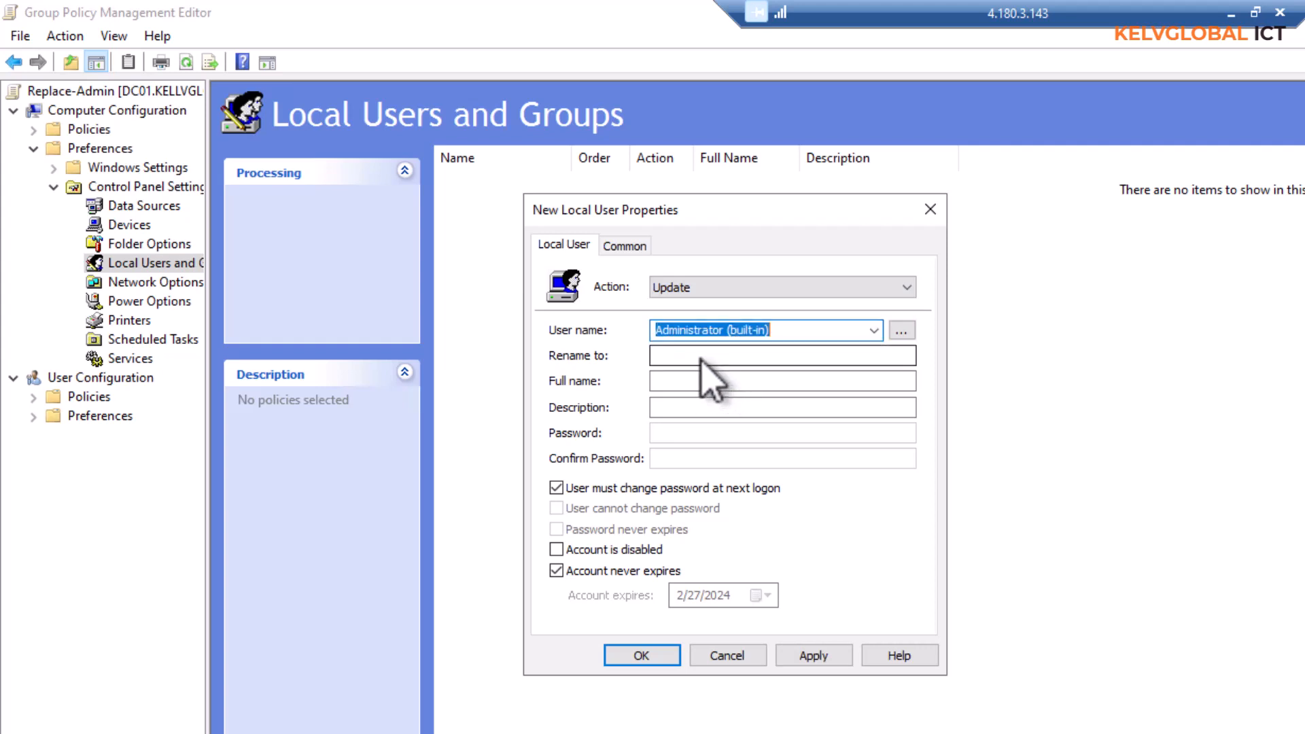
left_click(679, 356)
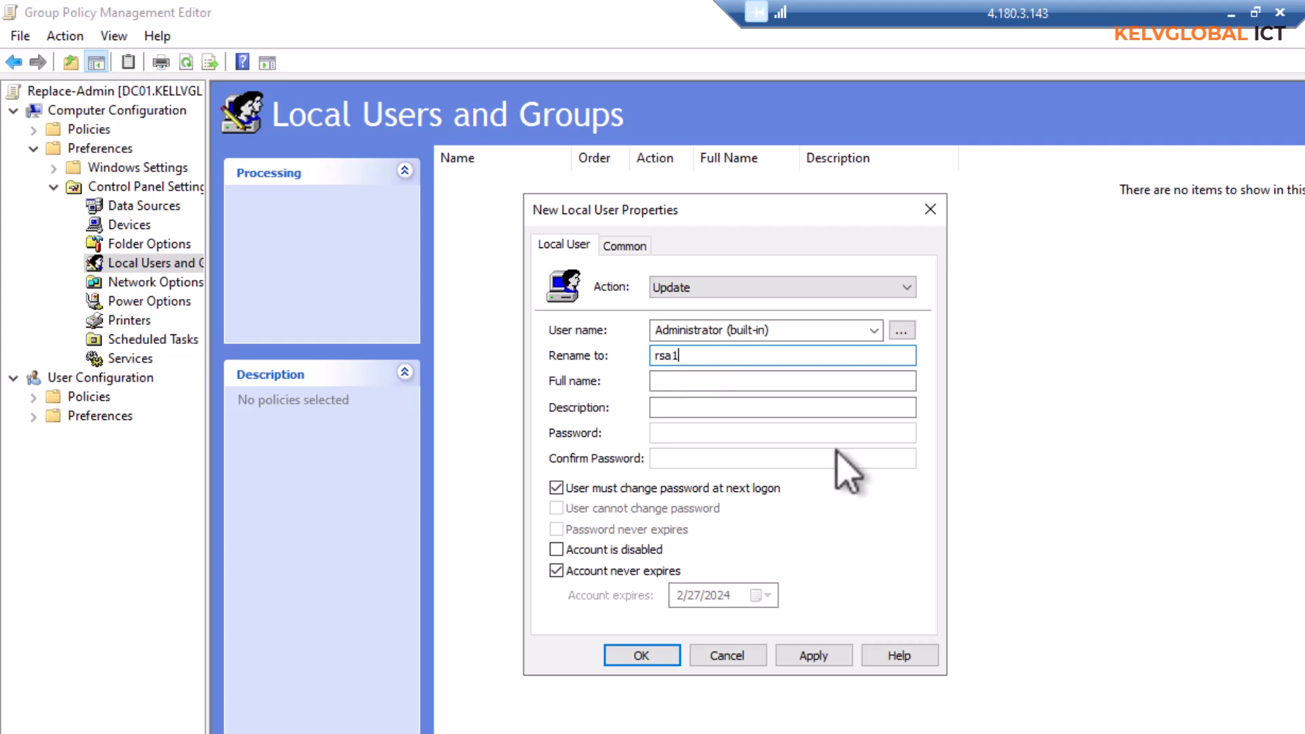
left_click(685, 382)
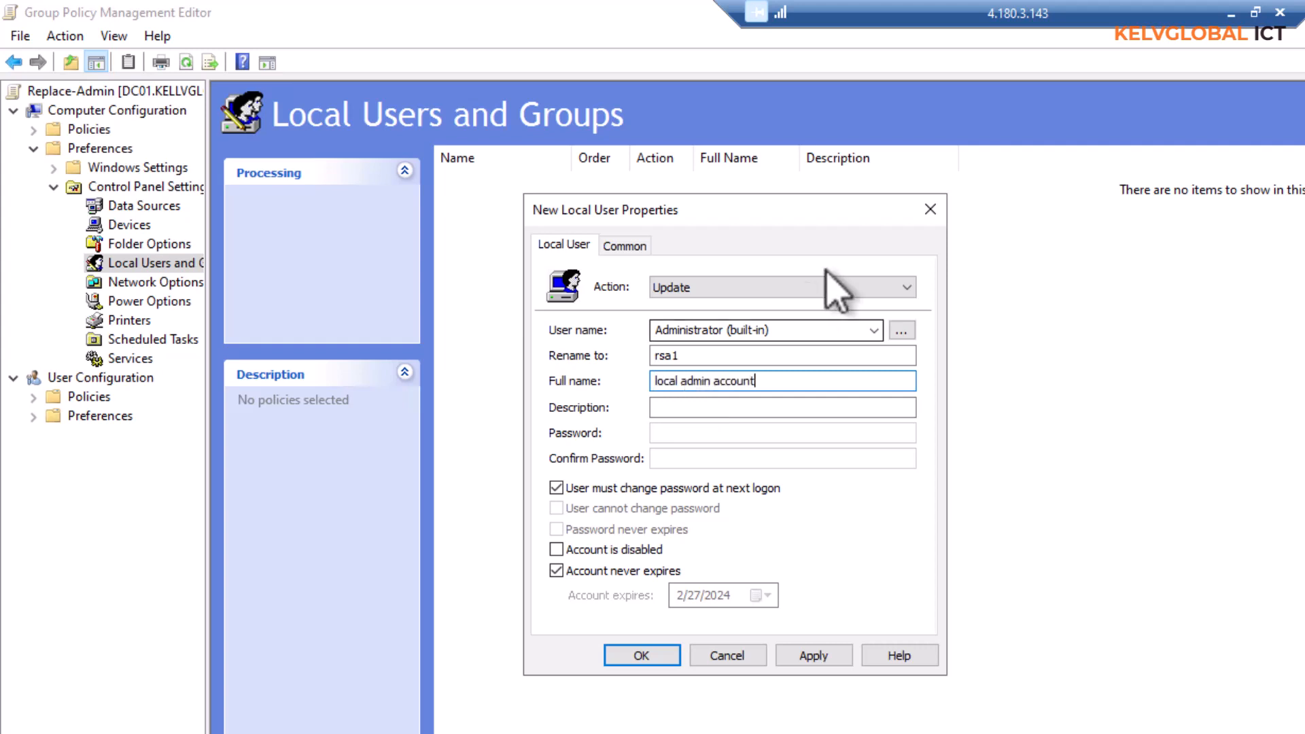
left_click_drag(788, 384, 585, 407)
key("BackSpace")
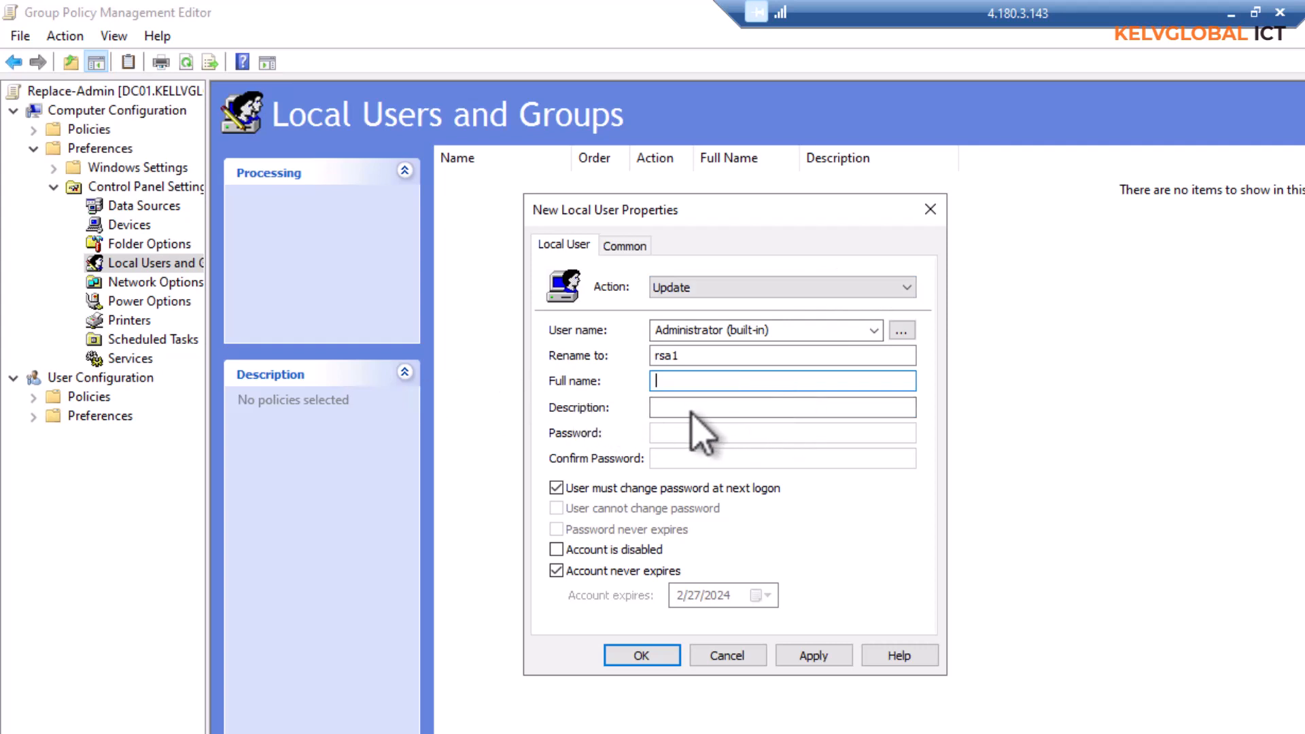
Describe the renamed built-in Administrator as "local admin account", leaving the full name empty
left_click(695, 411)
key("ctrl+v")
left_click(679, 381)
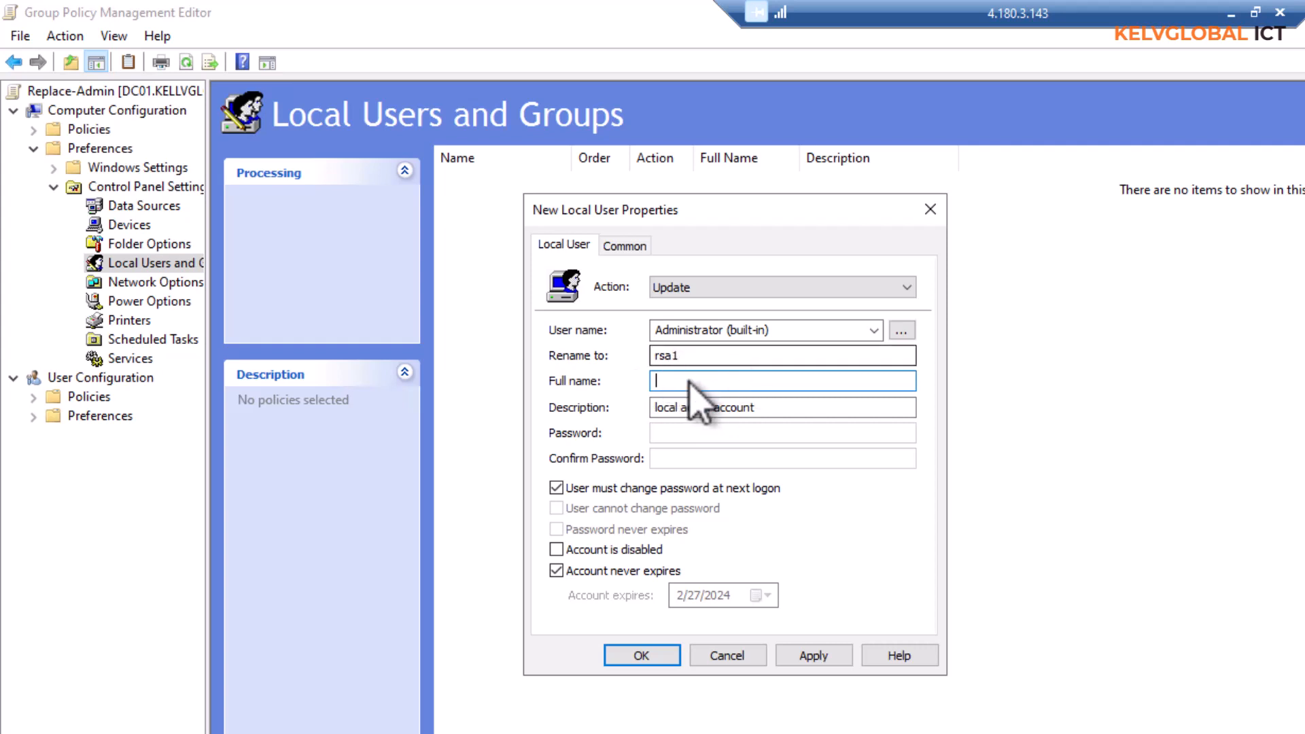
Turn off the forced password change at next logon, set the password to never expire, and save the local user item
left_click(557, 488)
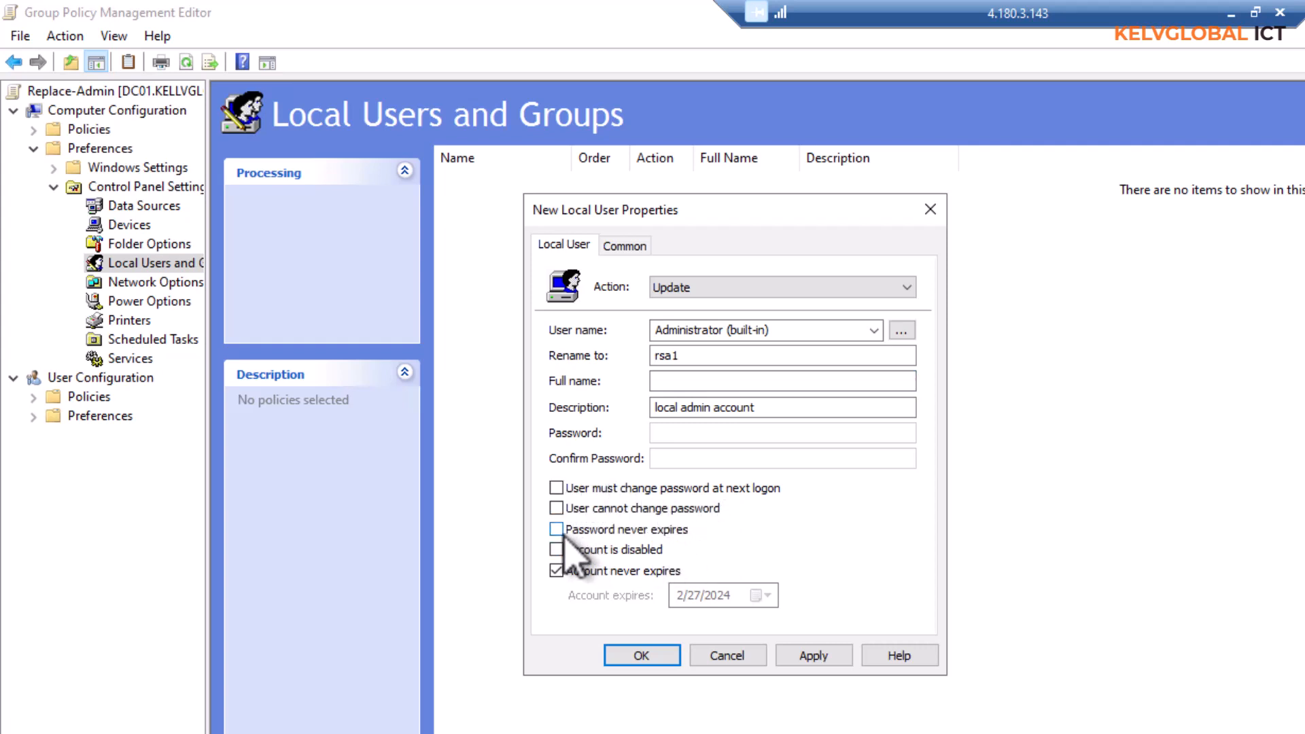
left_click(600, 532)
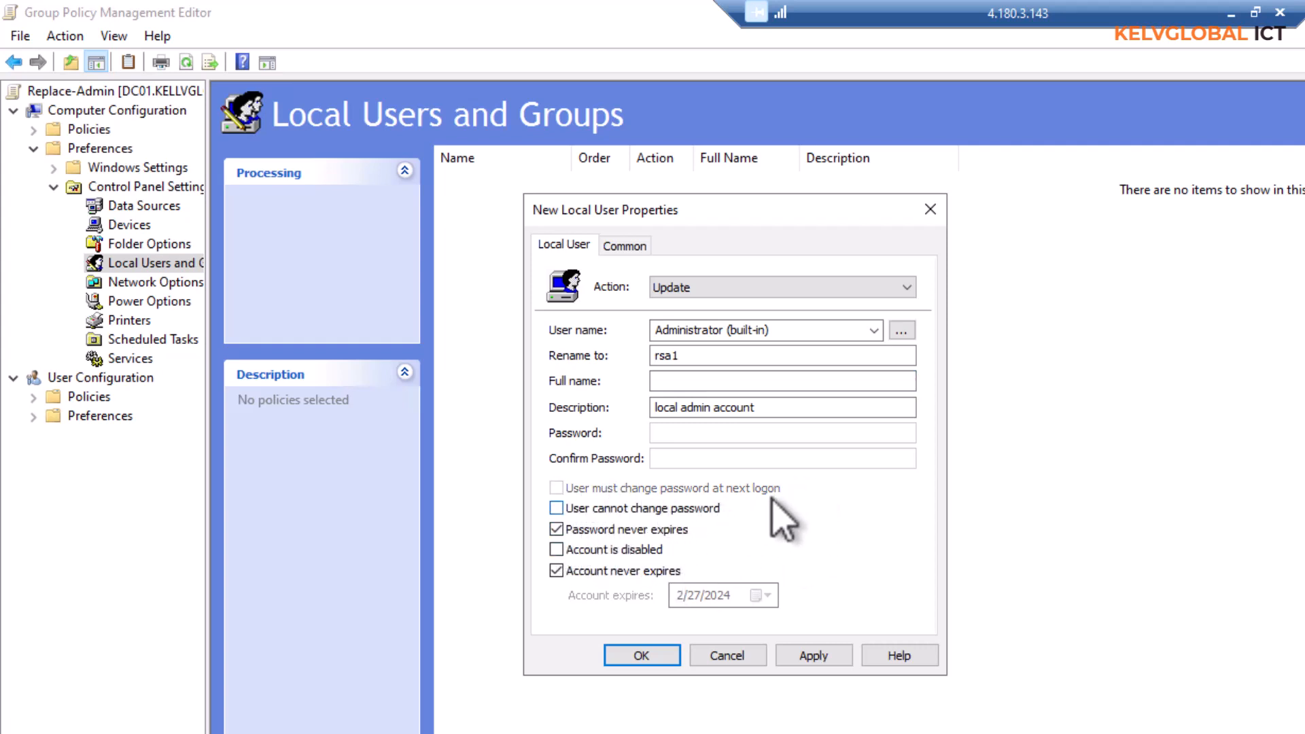
left_click(750, 414)
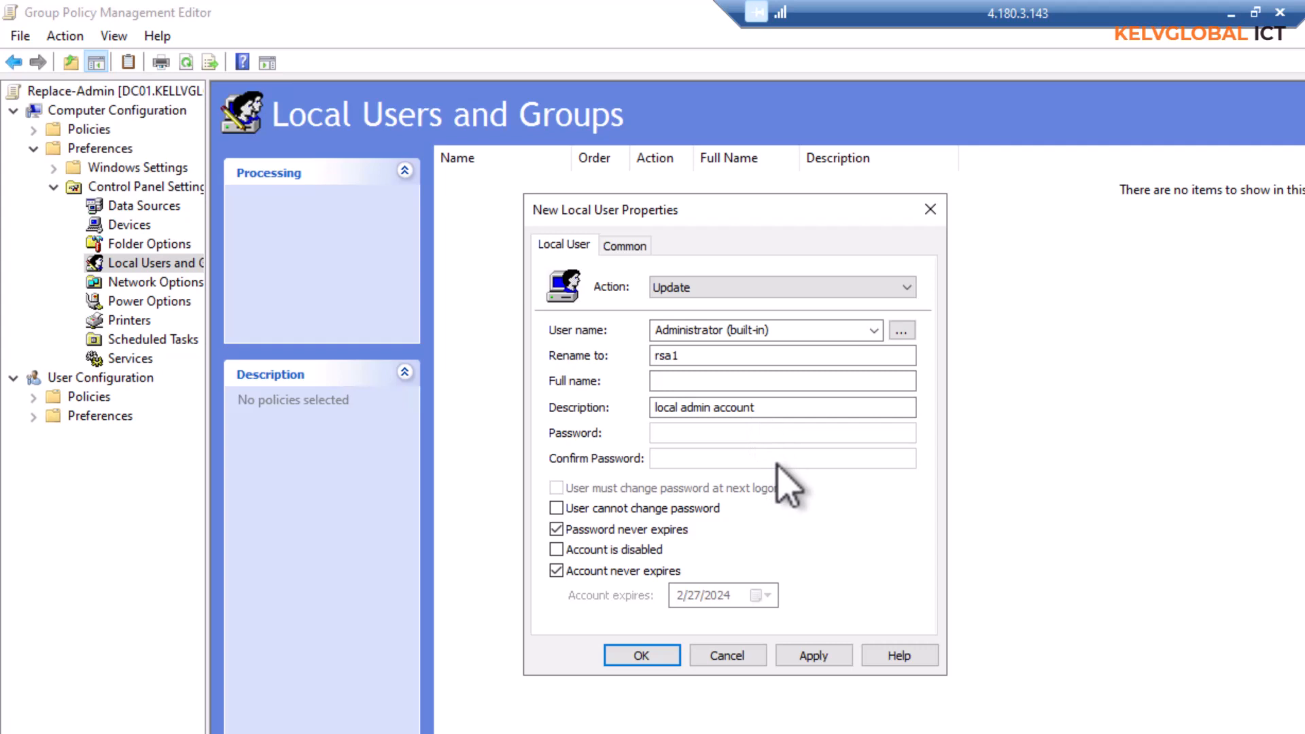
left_click(824, 658)
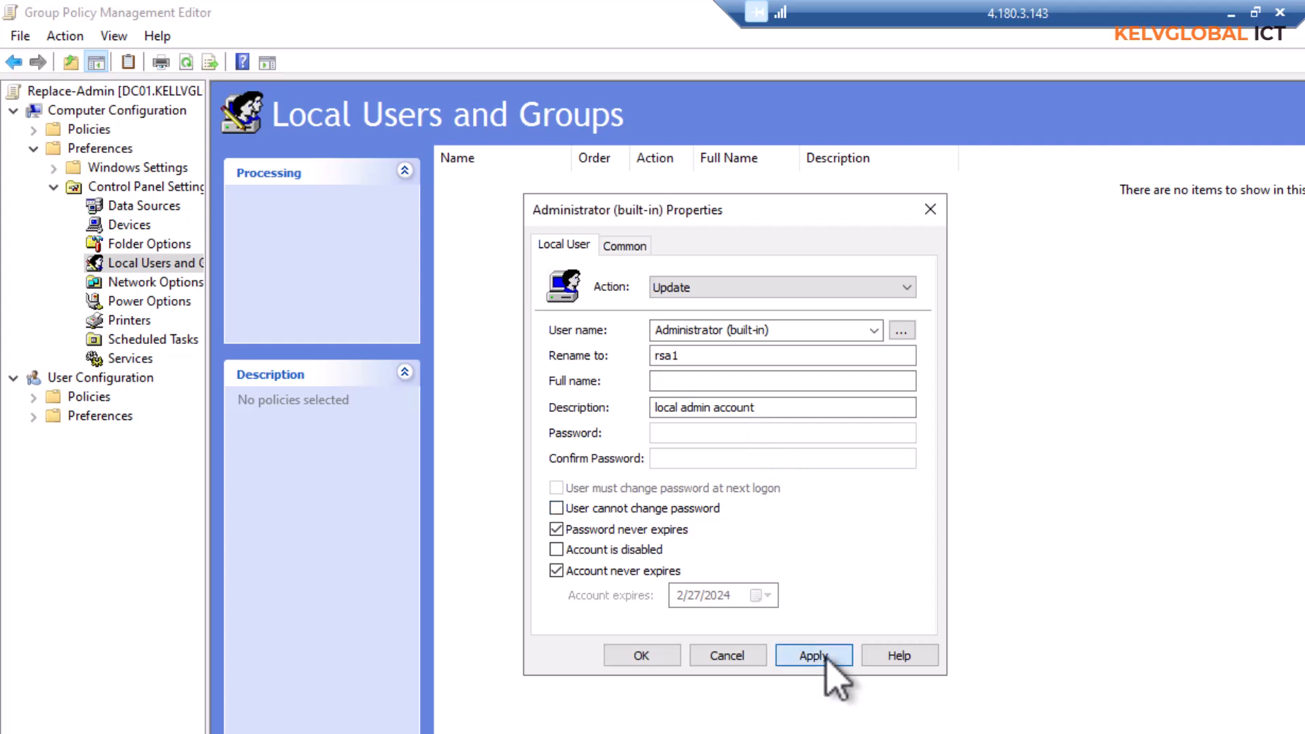
left_click(658, 656)
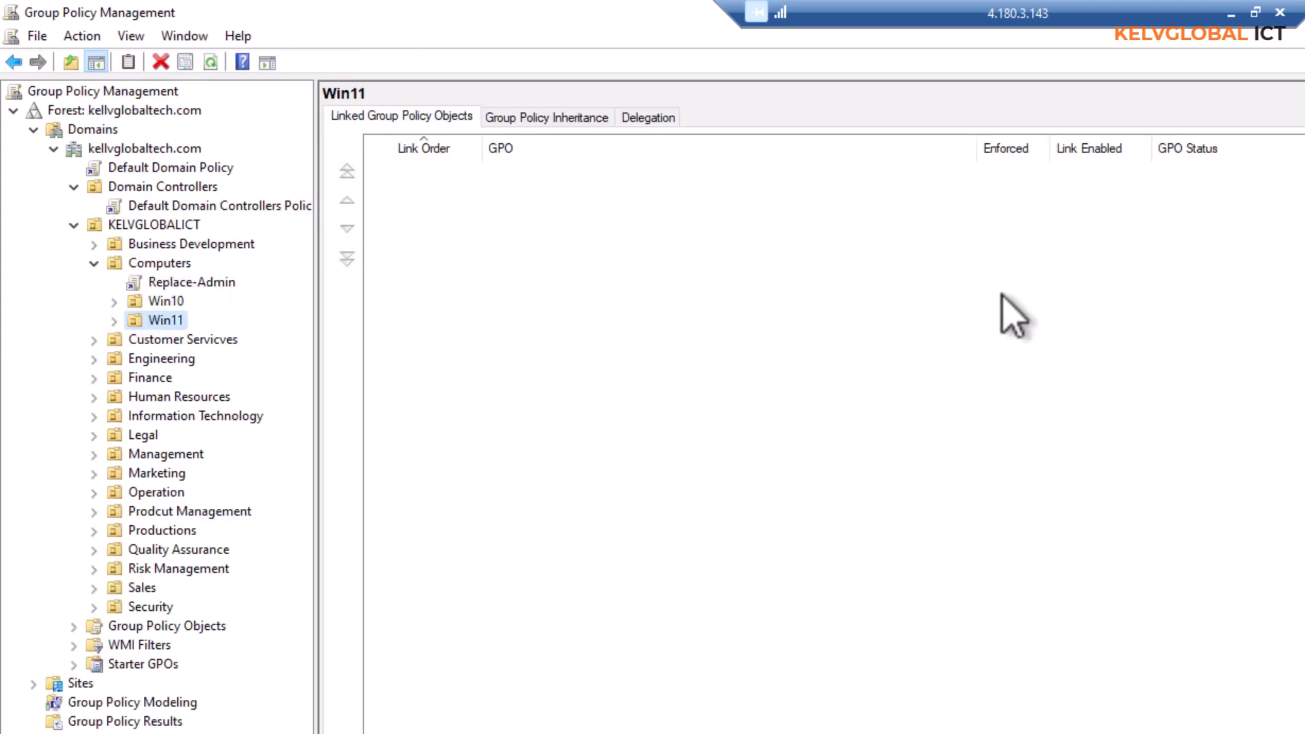
Display the settings report of the Replace-Admin GPO linked to Computers, adding about:security_mmc.exe to the trusted sites
left_click(177, 282)
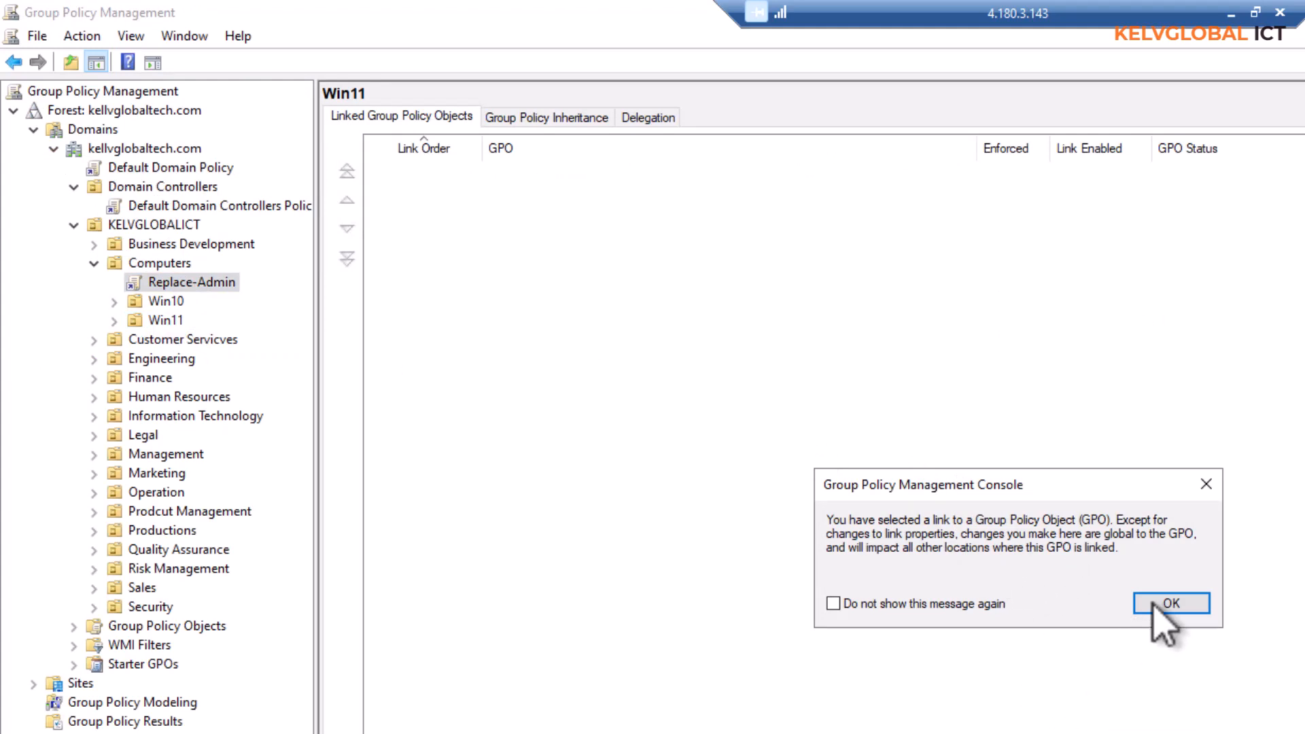
left_click(1169, 603)
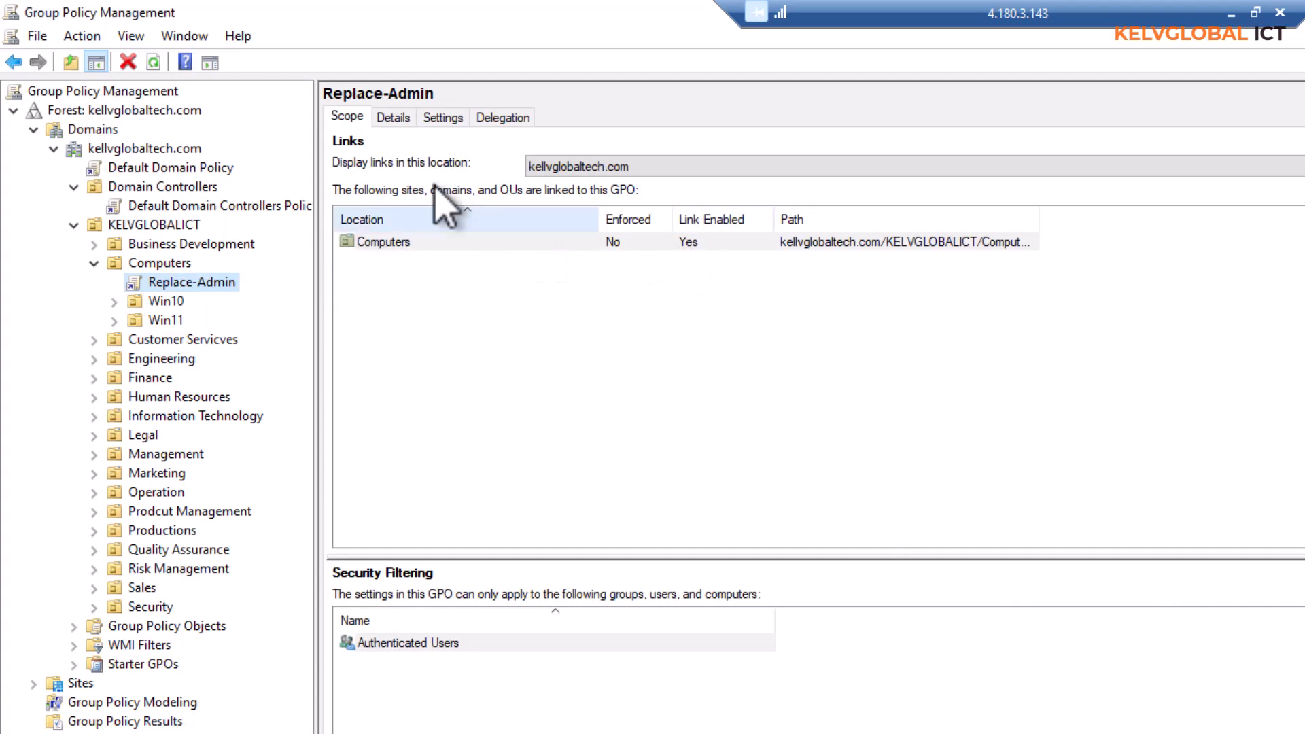
left_click(403, 116)
left_click(434, 117)
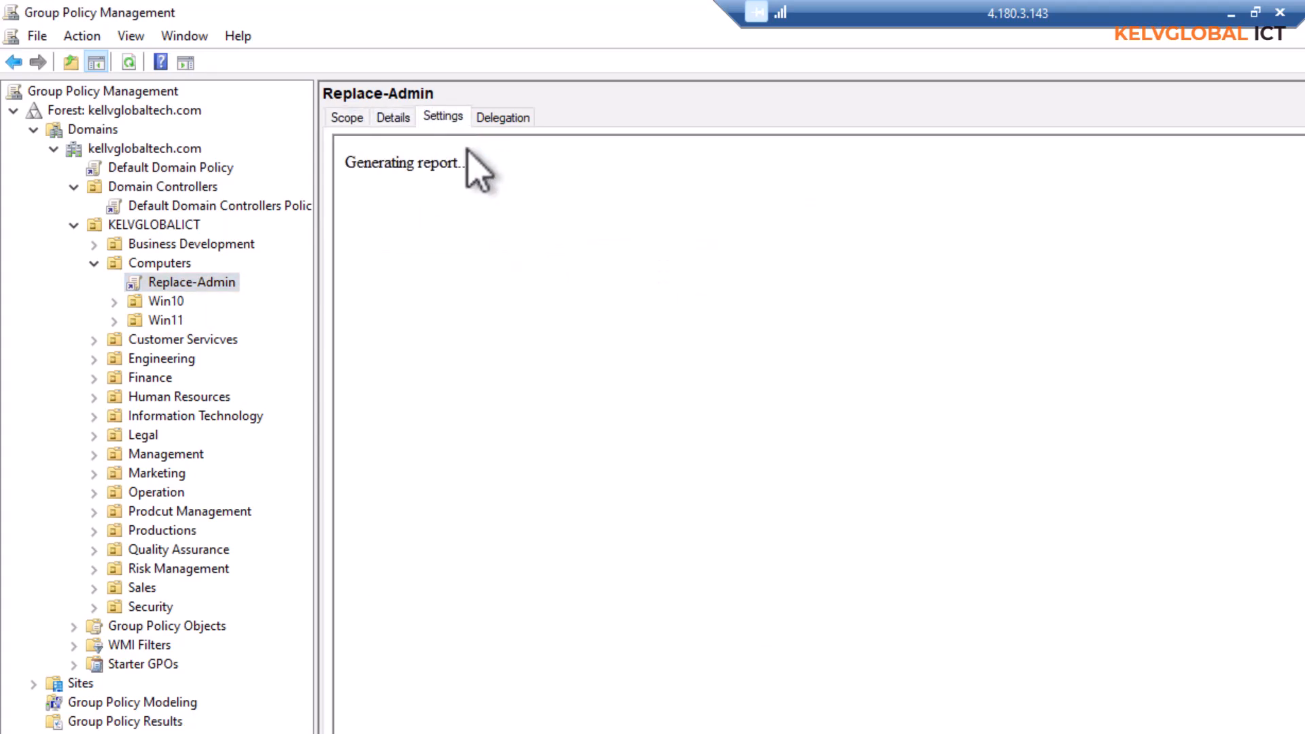
left_click(1175, 584)
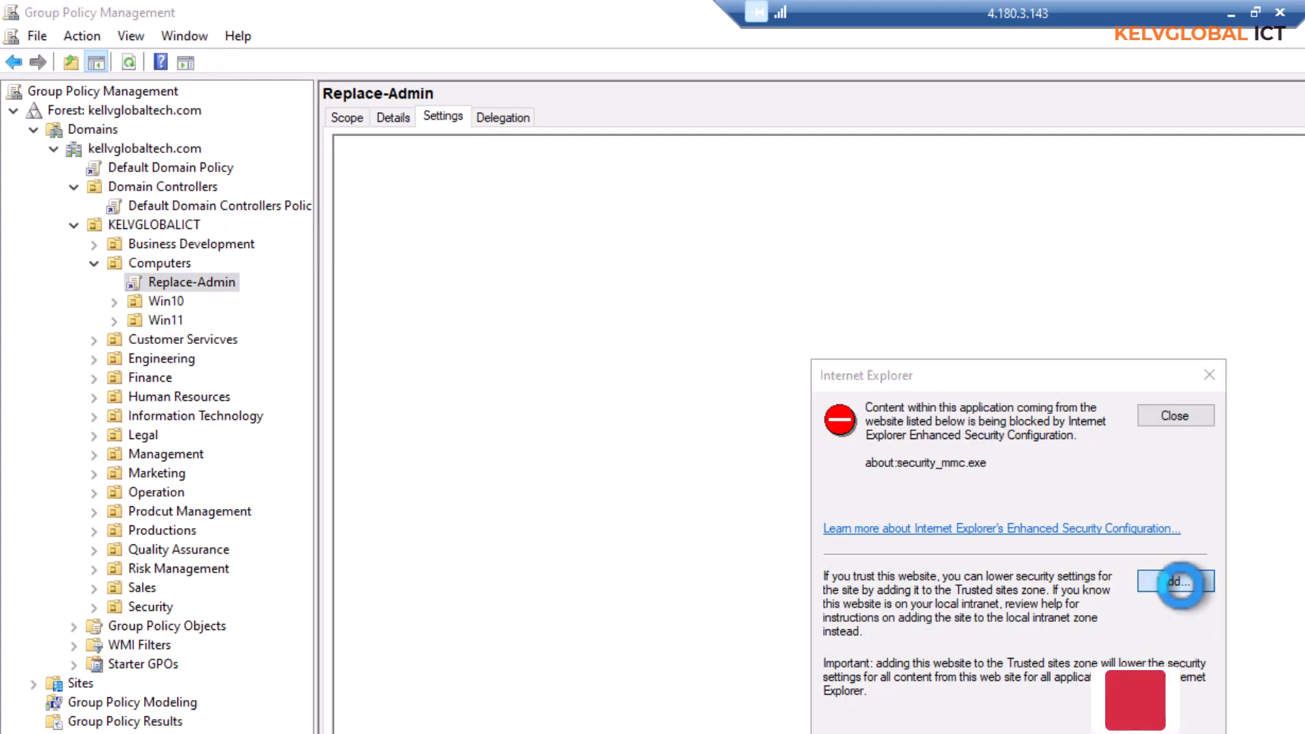
left_click(1165, 510)
left_click(1164, 699)
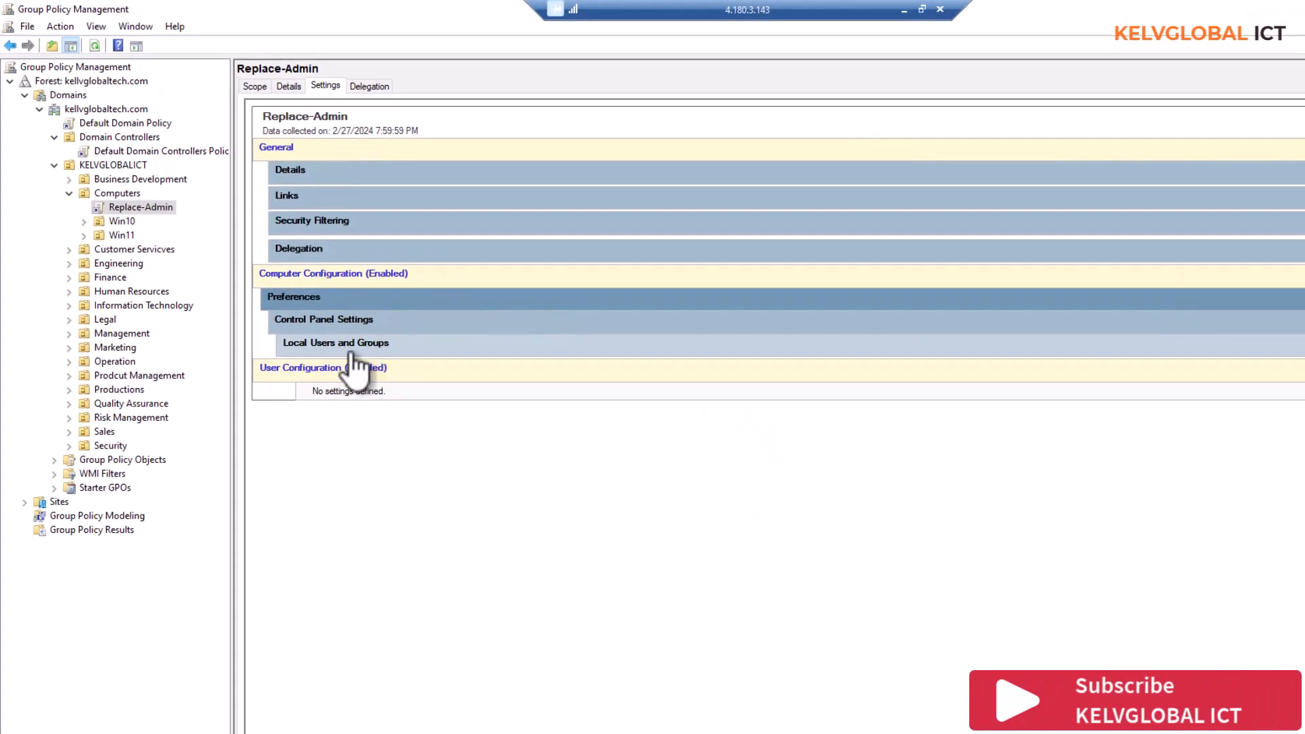
Expand Local Users and Groups in the report and examine the local user properties of Administrator (built-in)
left_click(347, 348)
left_click(354, 368)
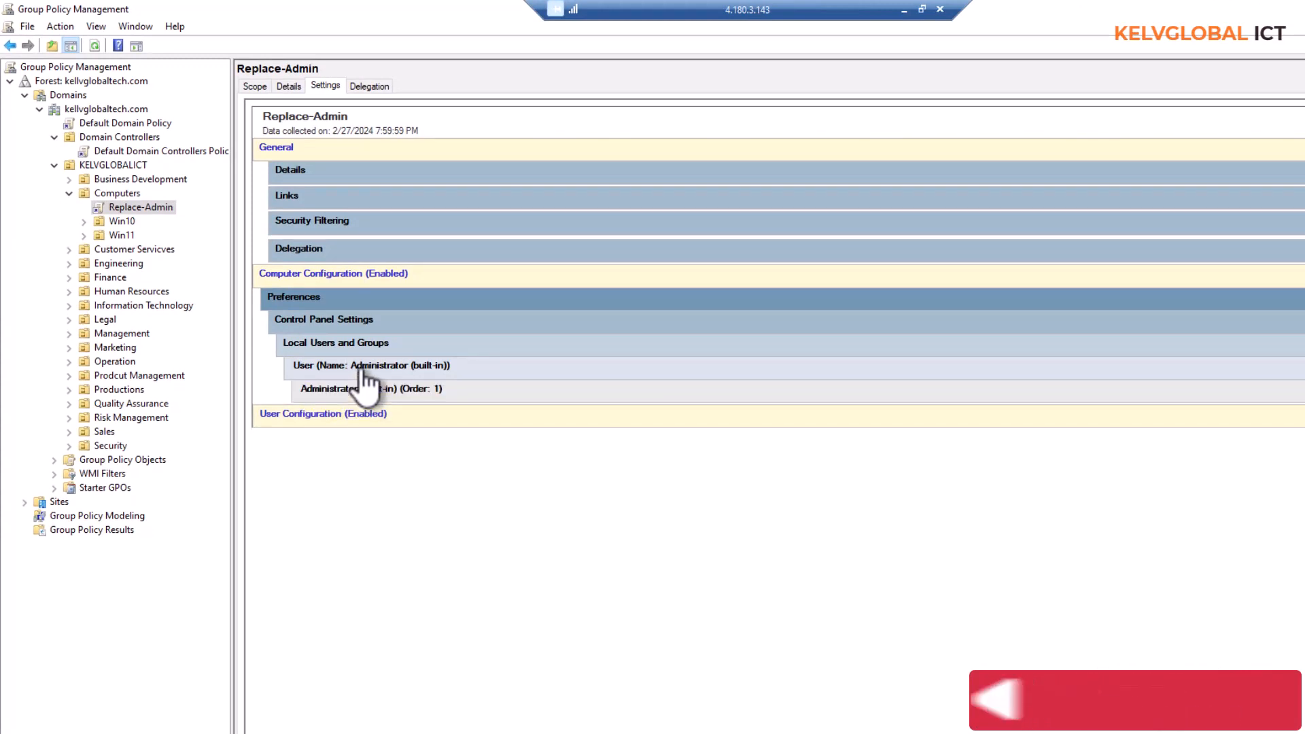
left_click(361, 389)
left_click(358, 415)
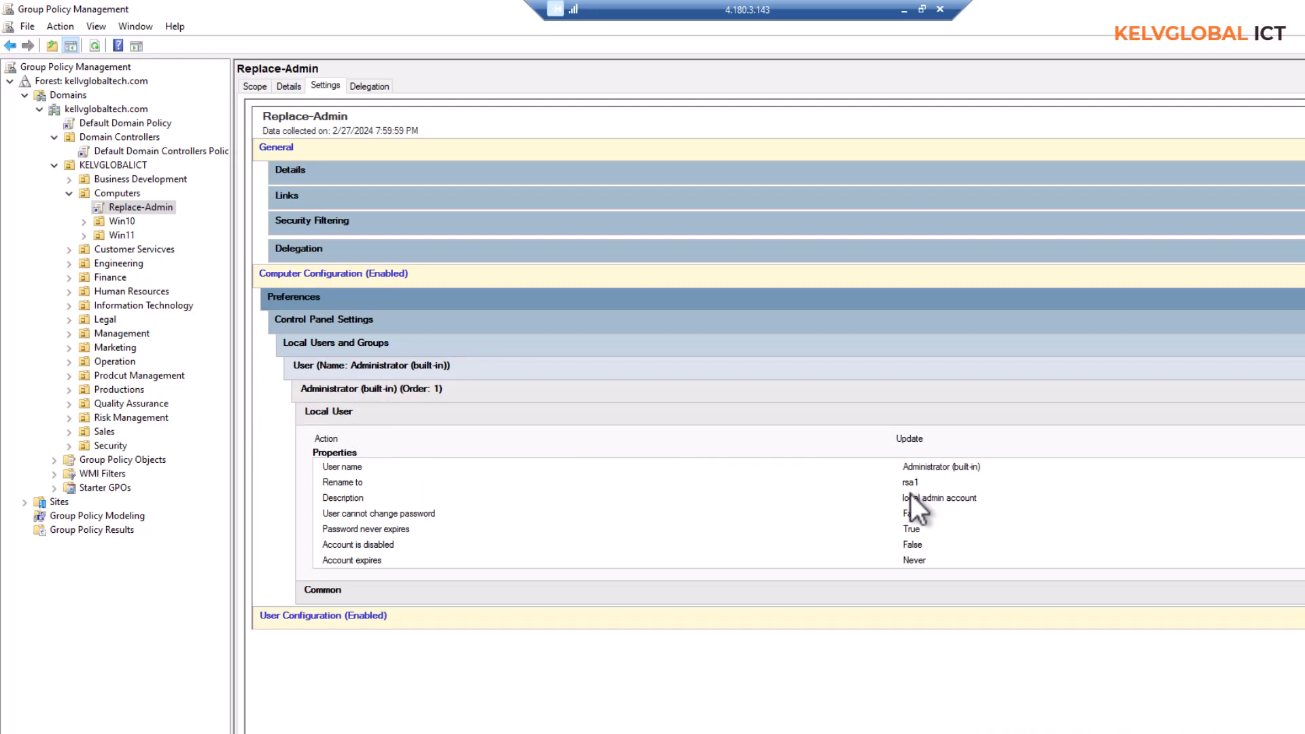
Switch to the C003 Remote Desktop session and look over its local users in Computer Management
mouse_move(903, 733)
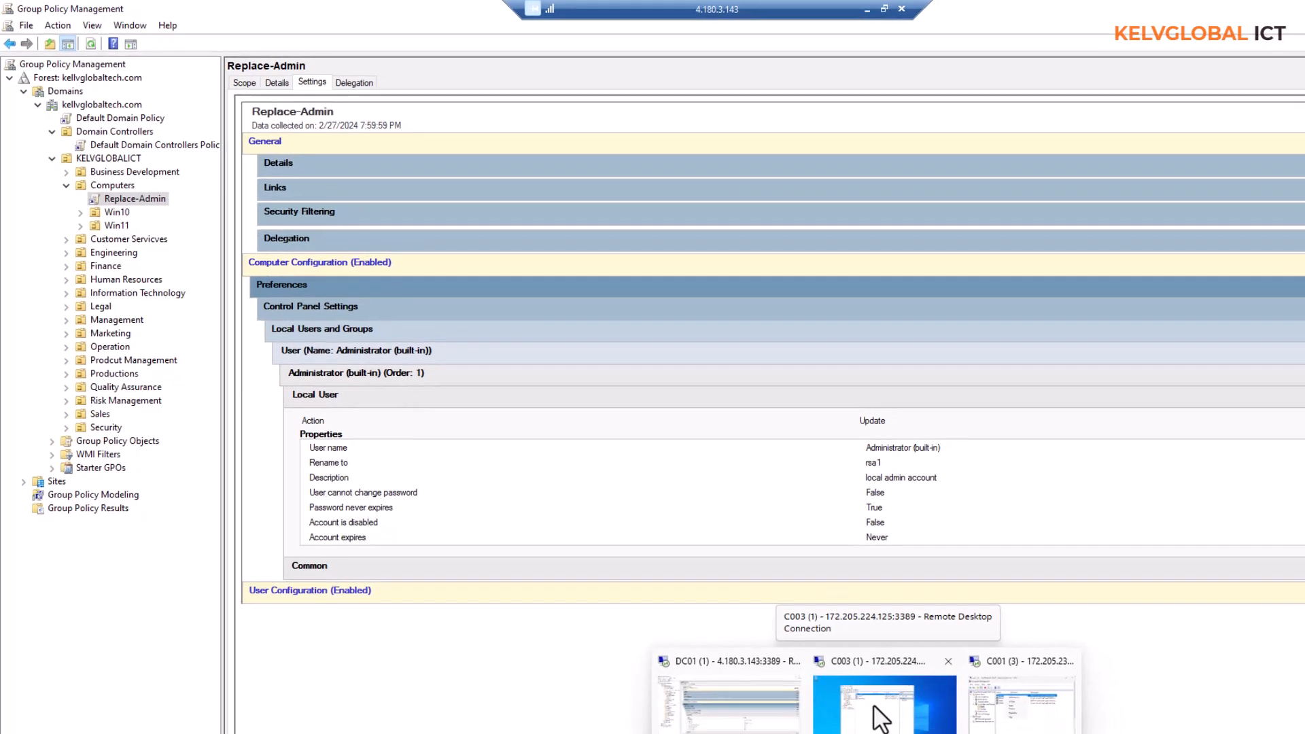
left_click(923, 720)
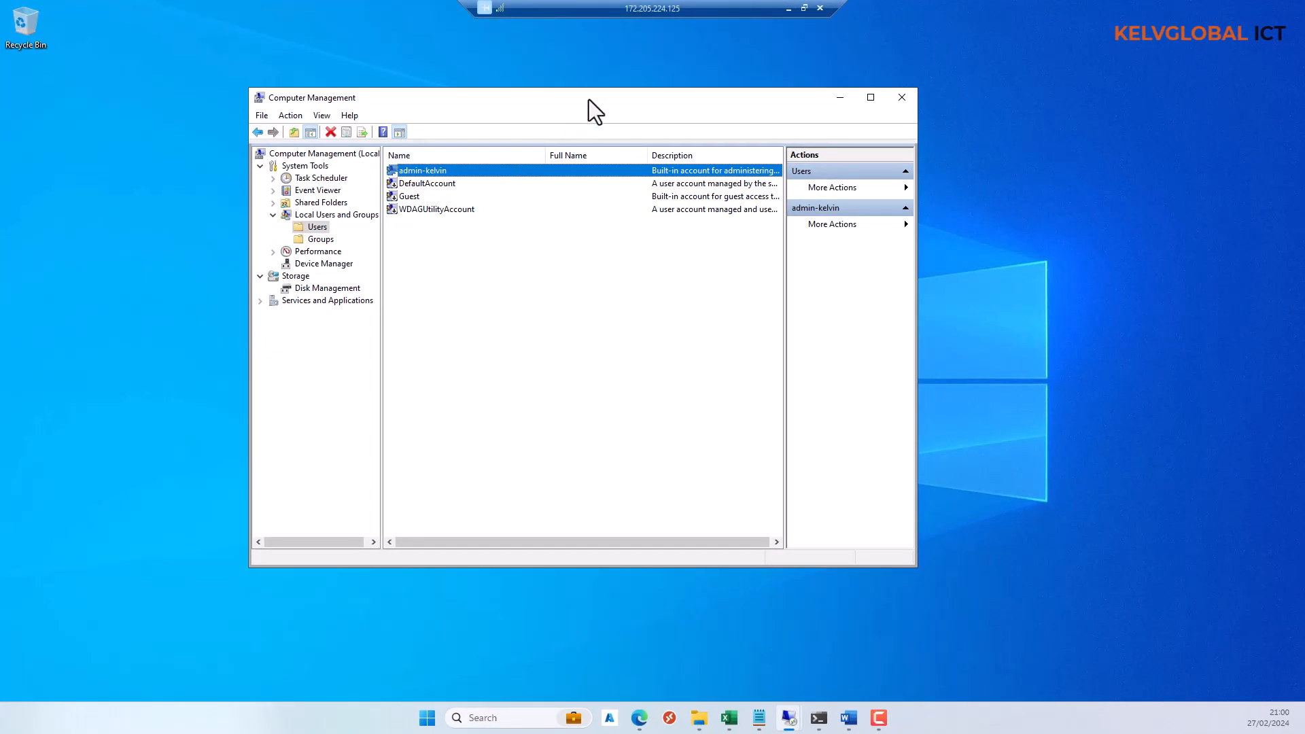
left_click(476, 253)
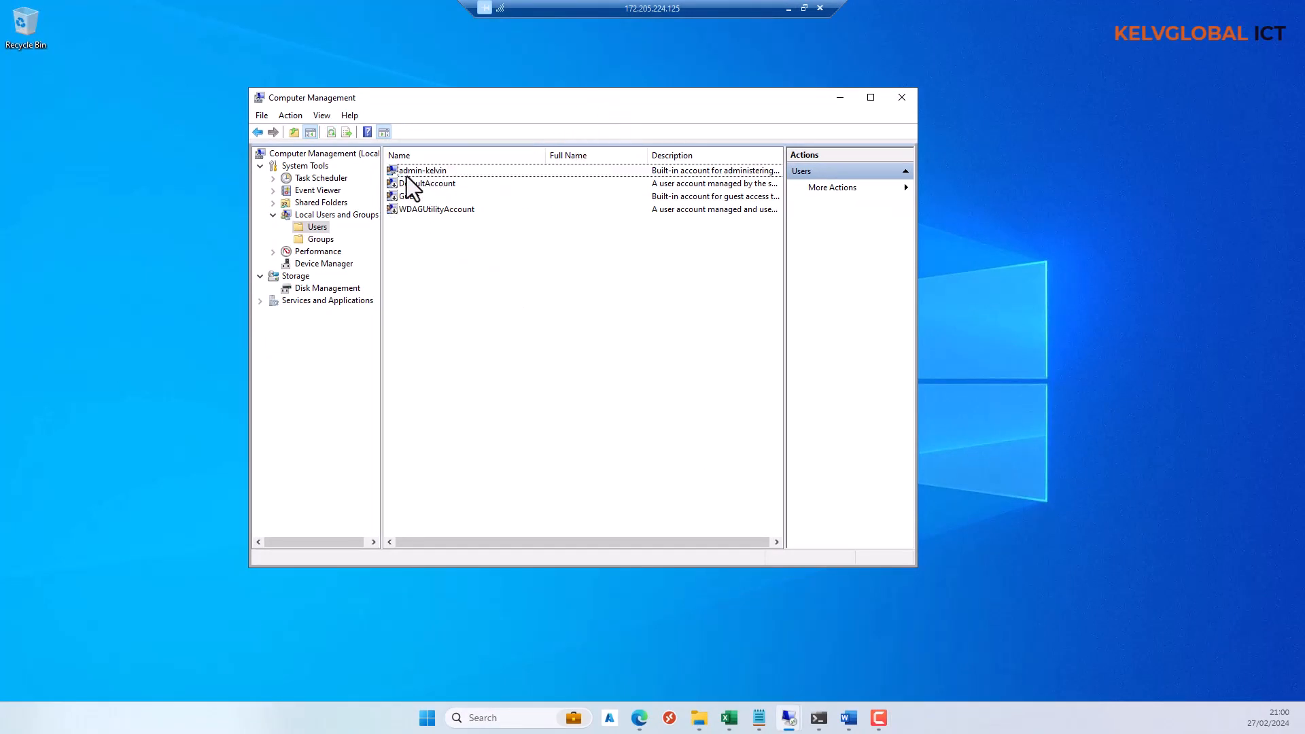
left_click(466, 714)
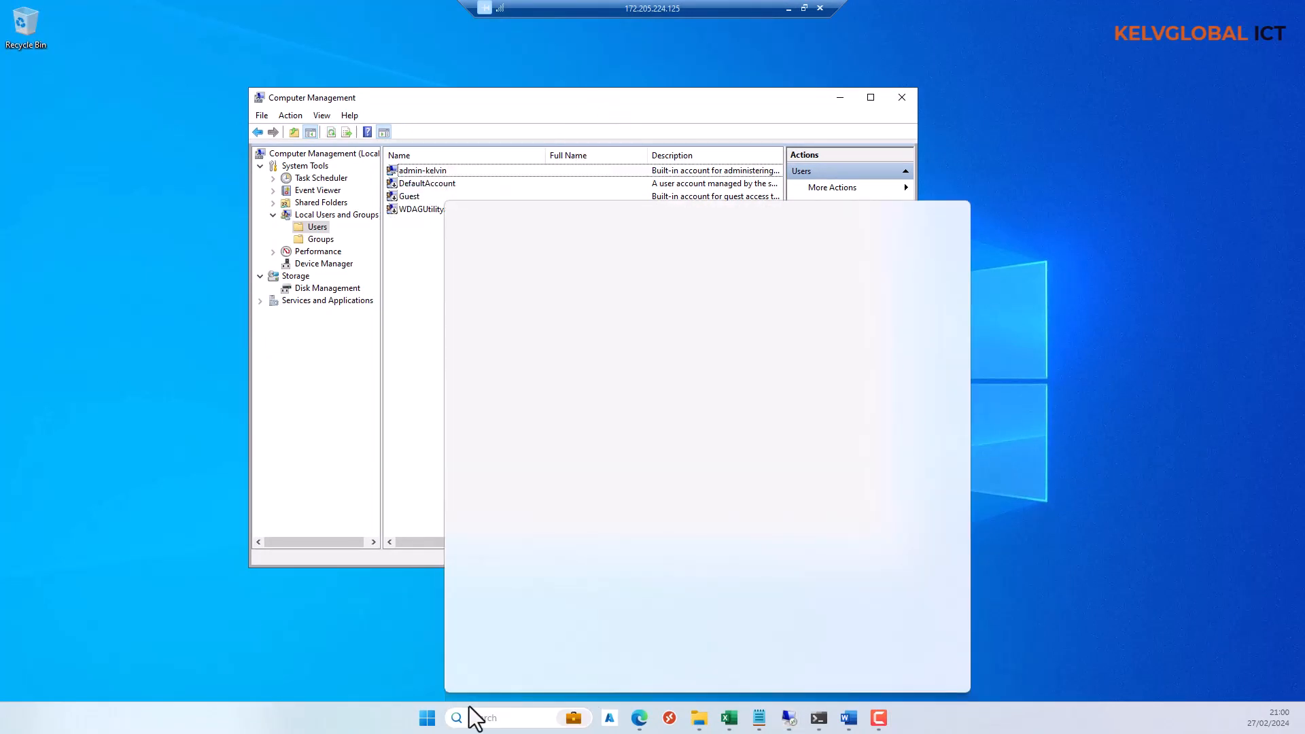
left_click(403, 501)
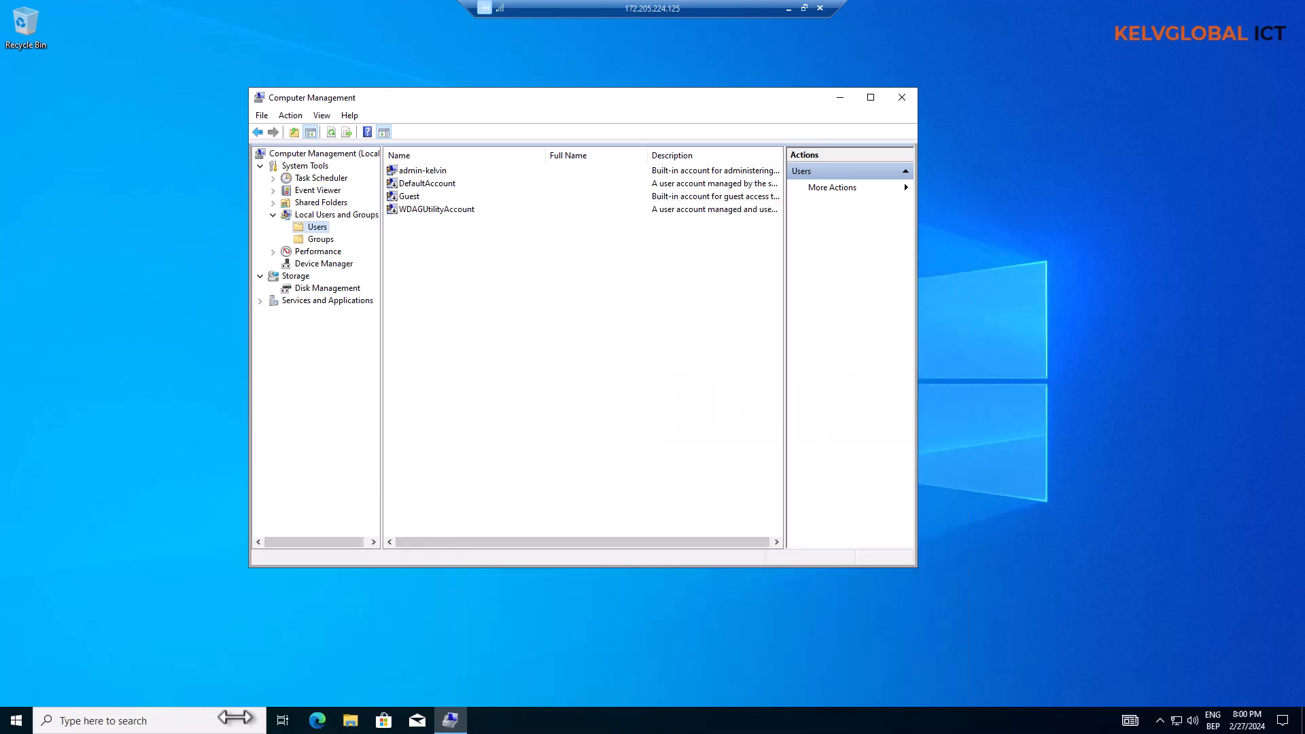
Open Command Prompt on C003 and force a Group Policy refresh with gpupdate /force
left_click(208, 719)
type("cmd")
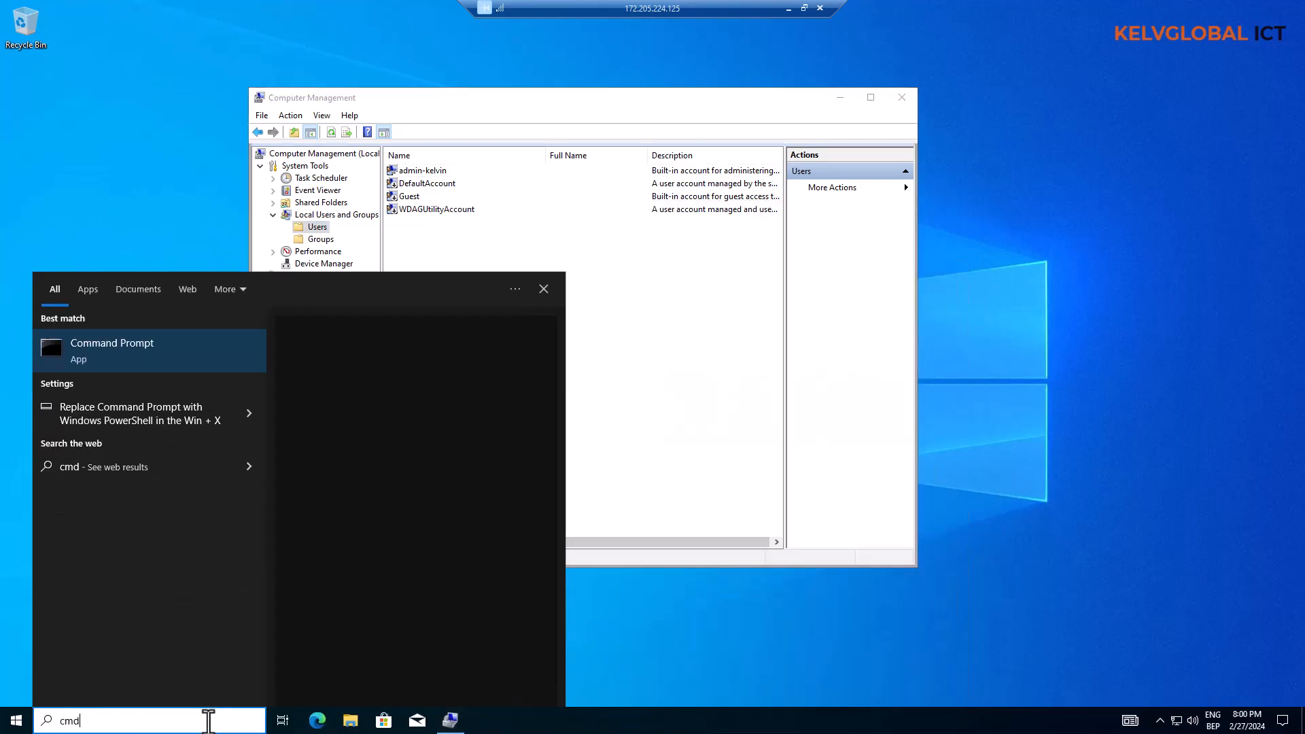
key("Return")
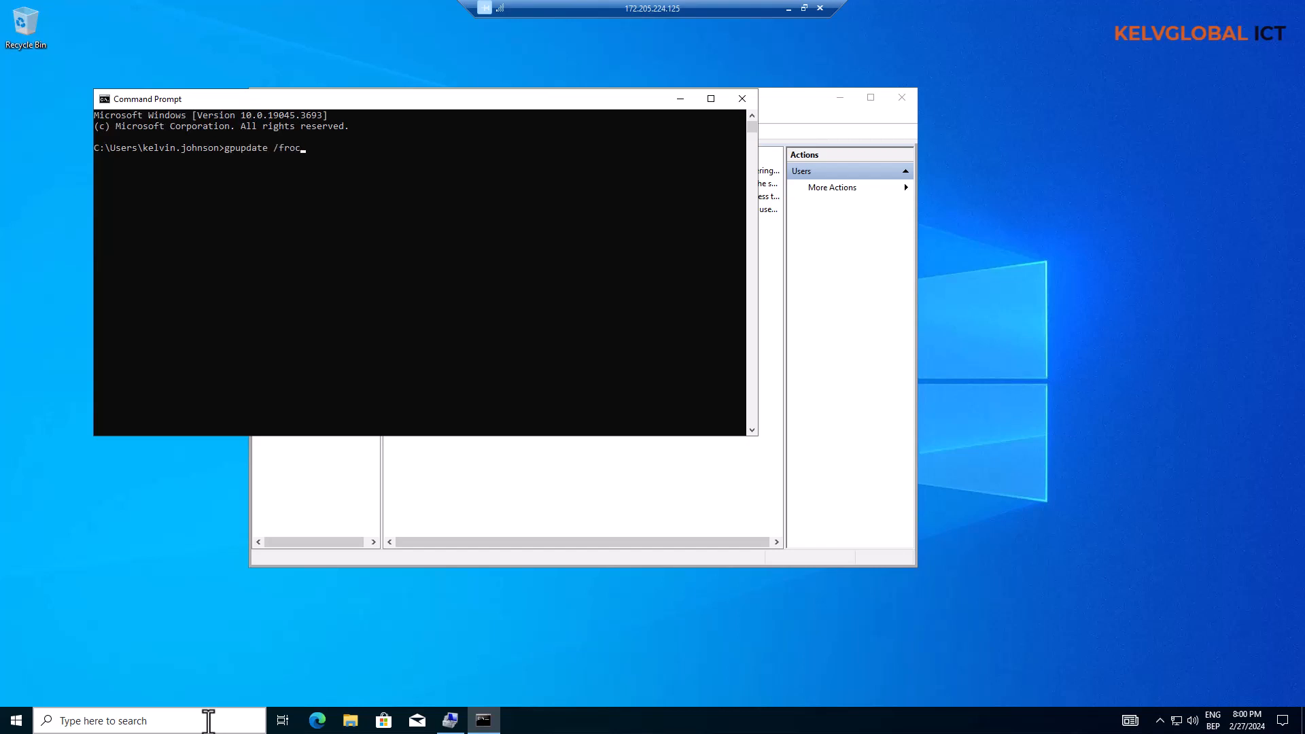
type("gpupdate /froc")
key("Return")
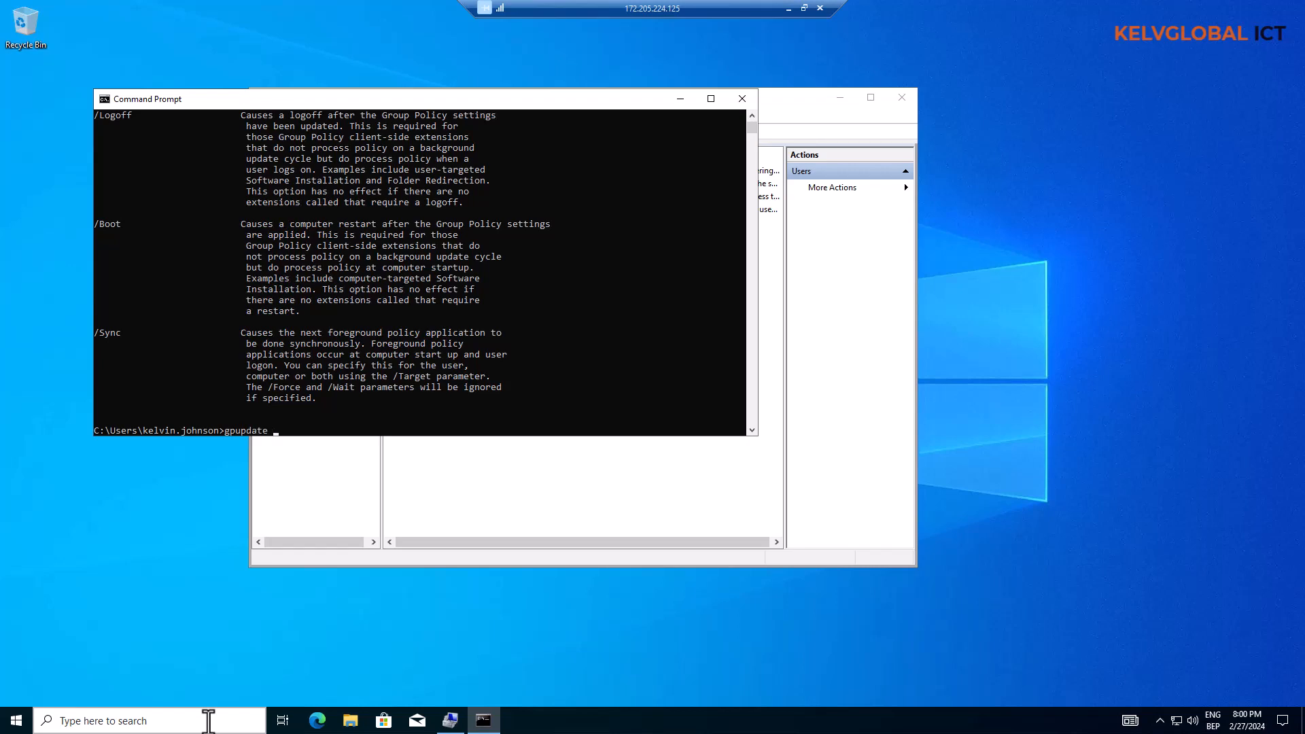
type("gpupdate /force")
key("Return")
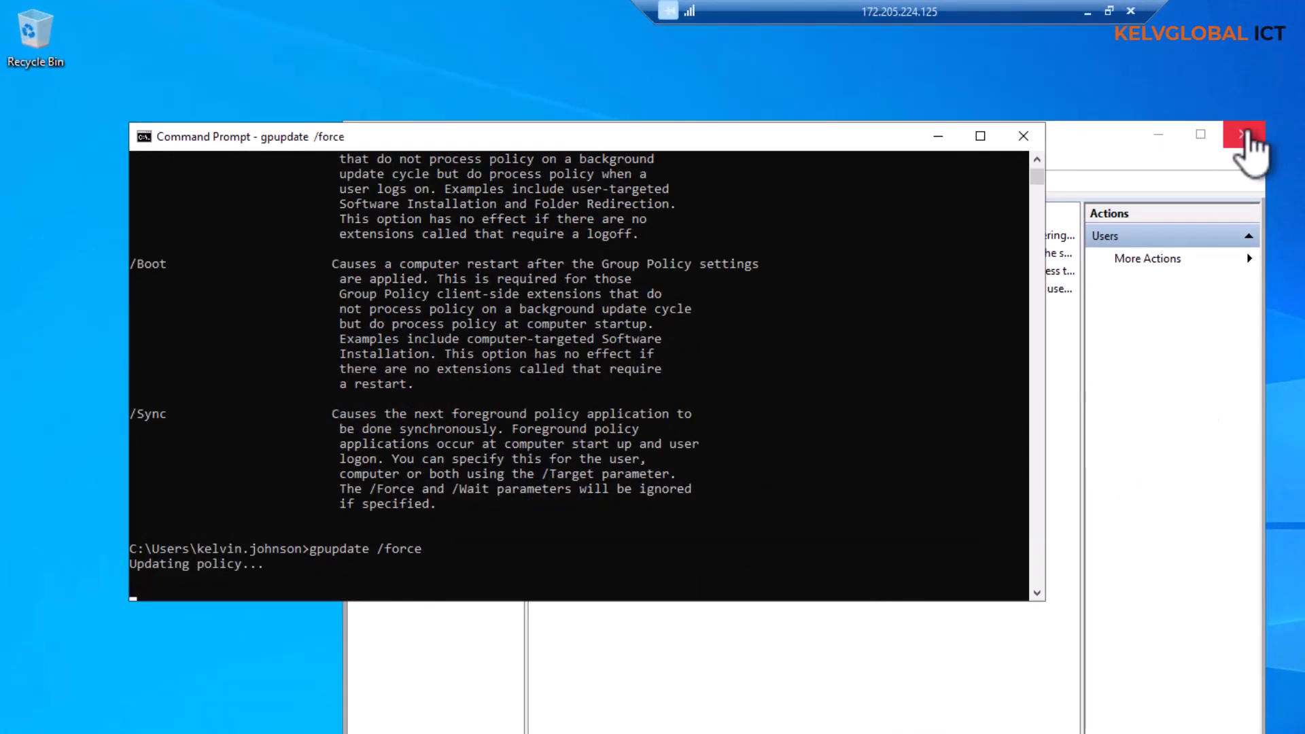
Close and reopen Computer Management on C003, and check the accounts in the Users folder of Local Users and Groups
left_click(1243, 134)
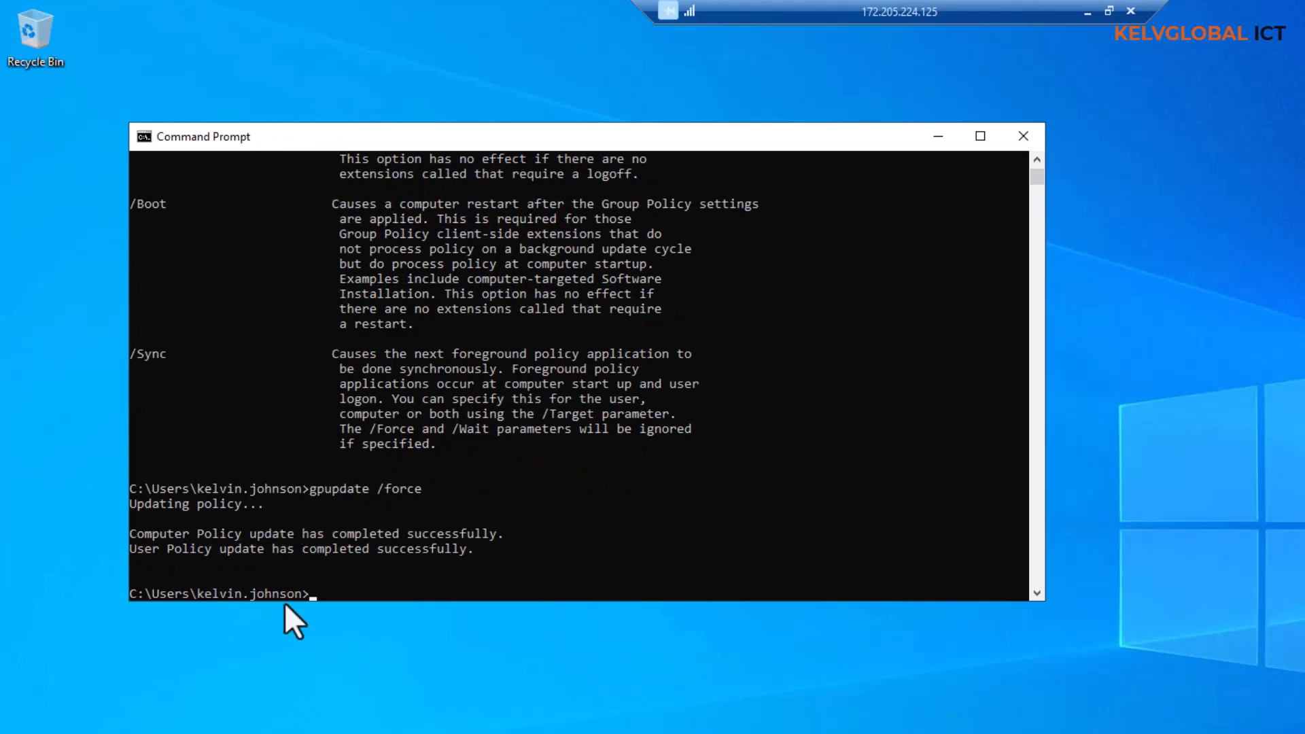
key("super+x")
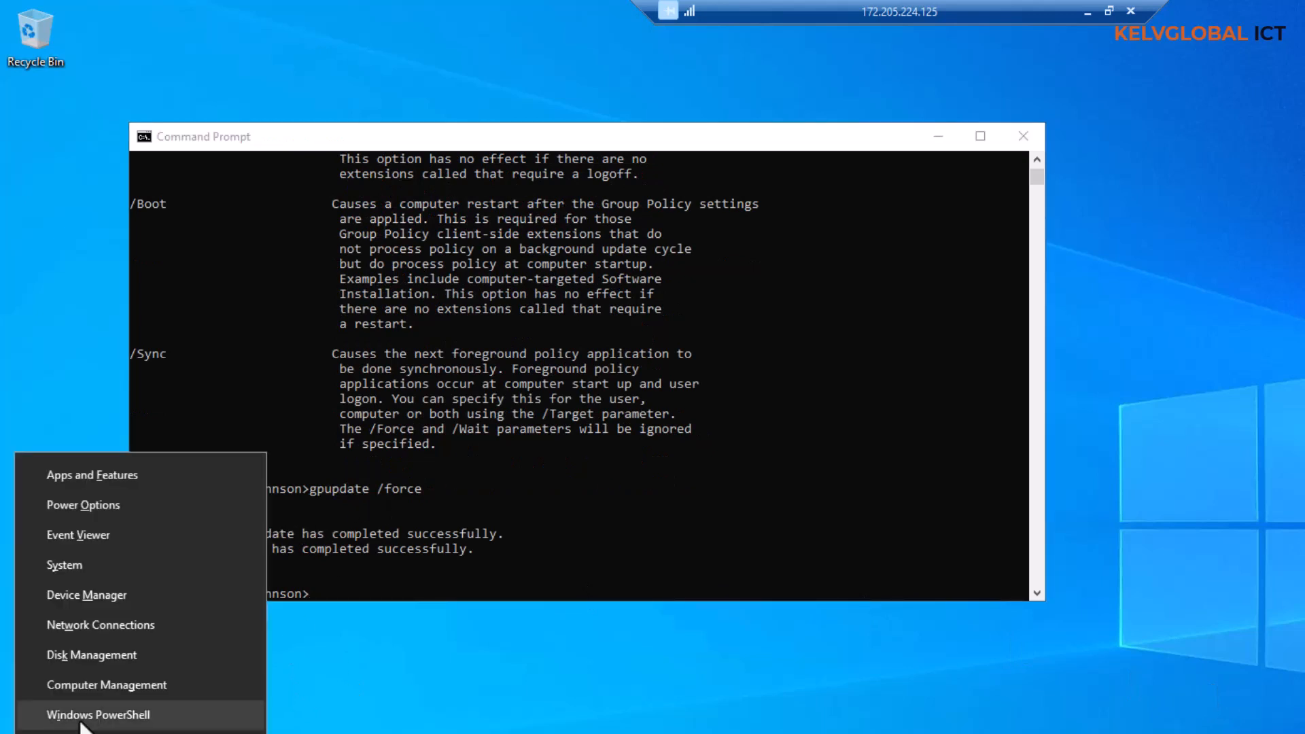
left_click(94, 687)
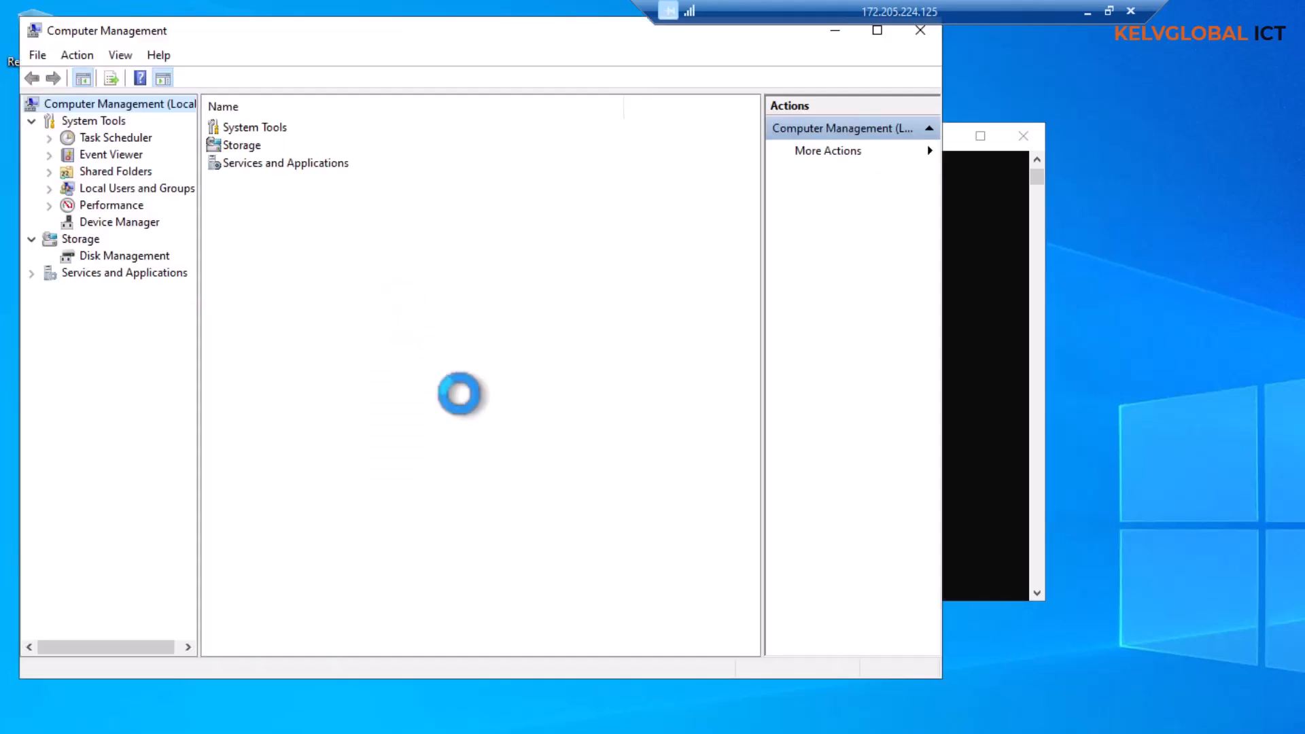
left_click(70, 182)
left_click(51, 189)
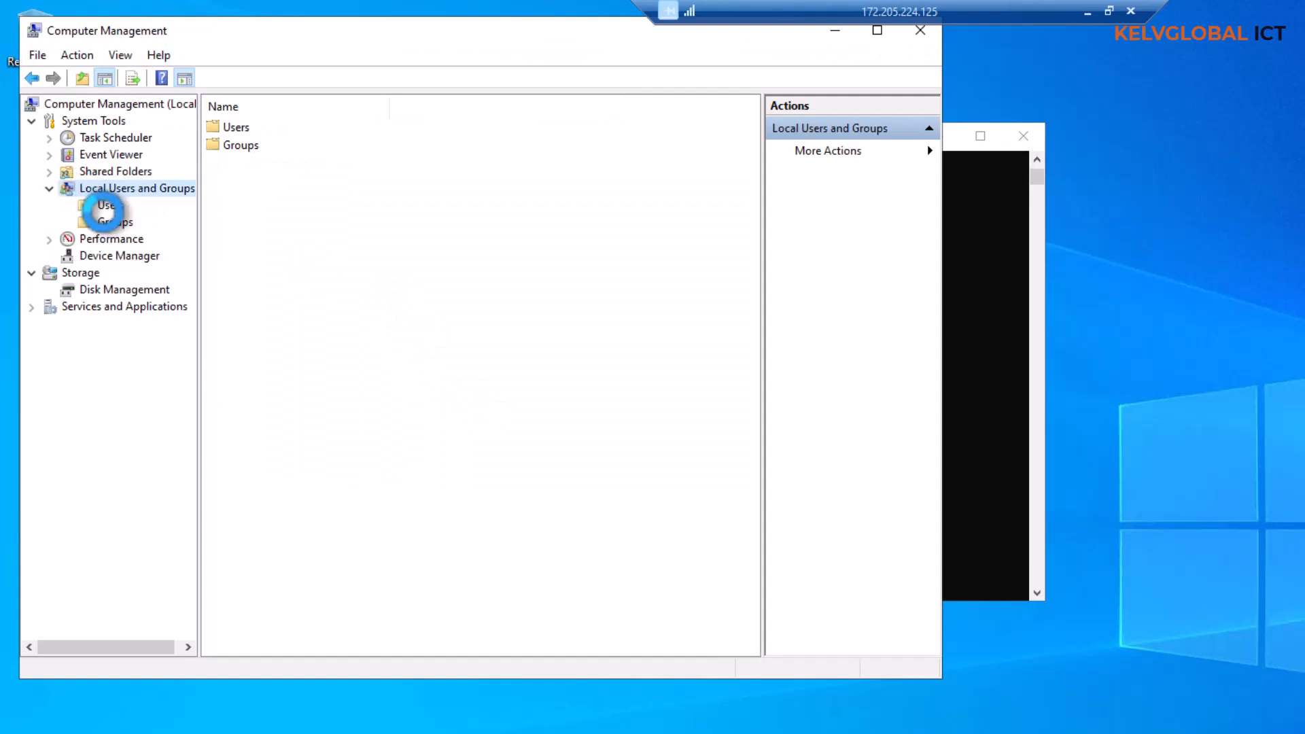
left_click(108, 205)
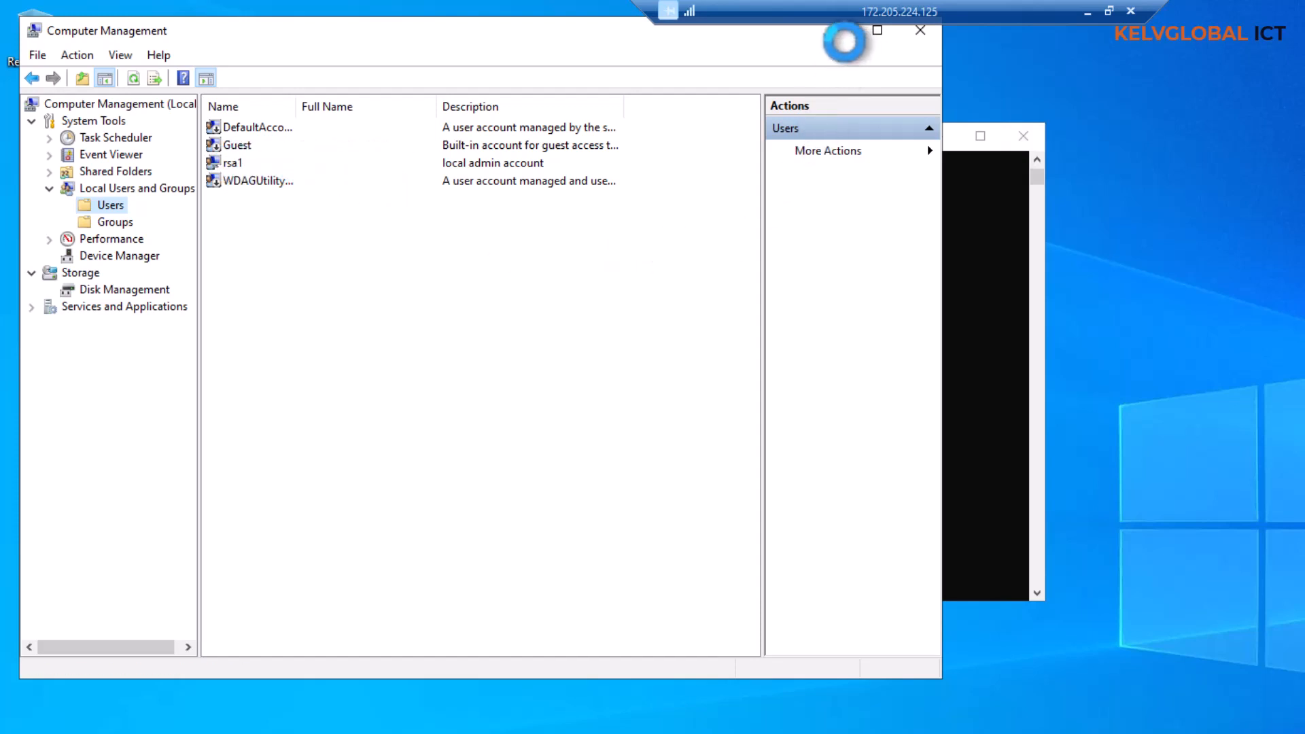
Switch to the C001 Remote Desktop session in full screen and view its local users in Computer Management
left_click(835, 31)
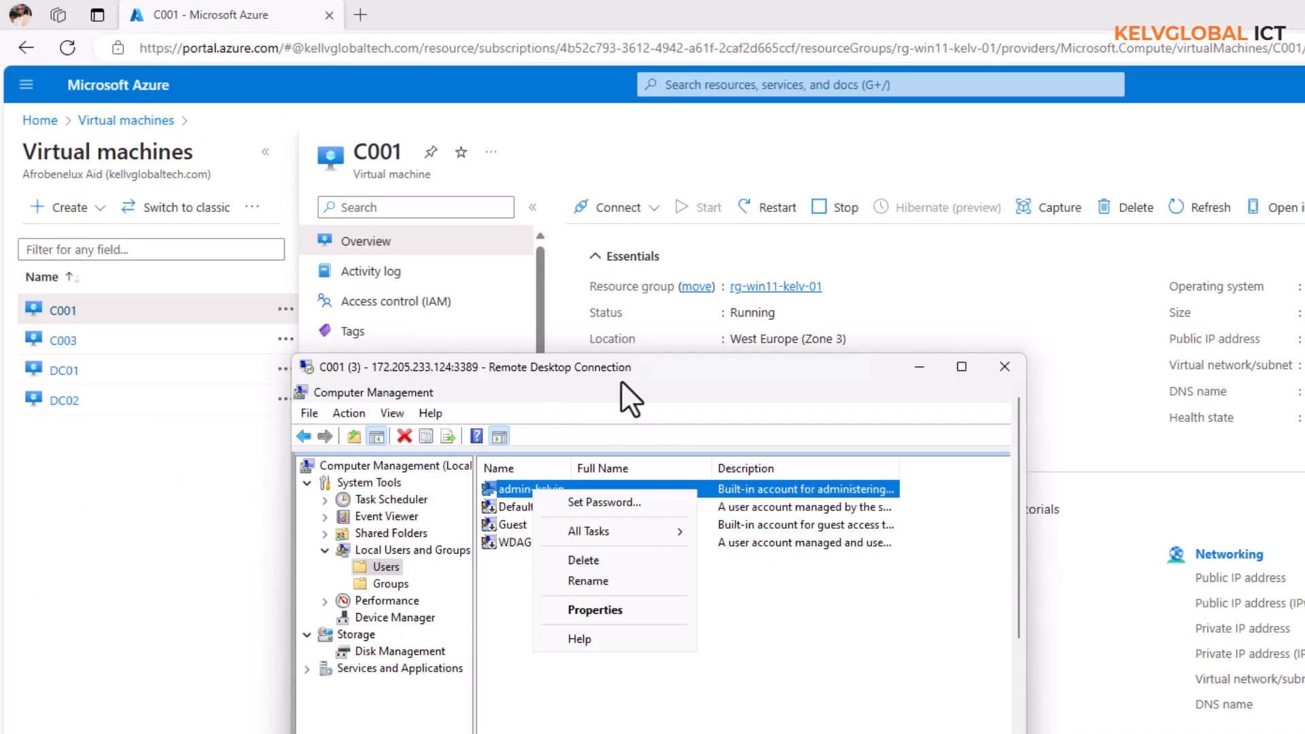
left_click(963, 368)
left_click(476, 340)
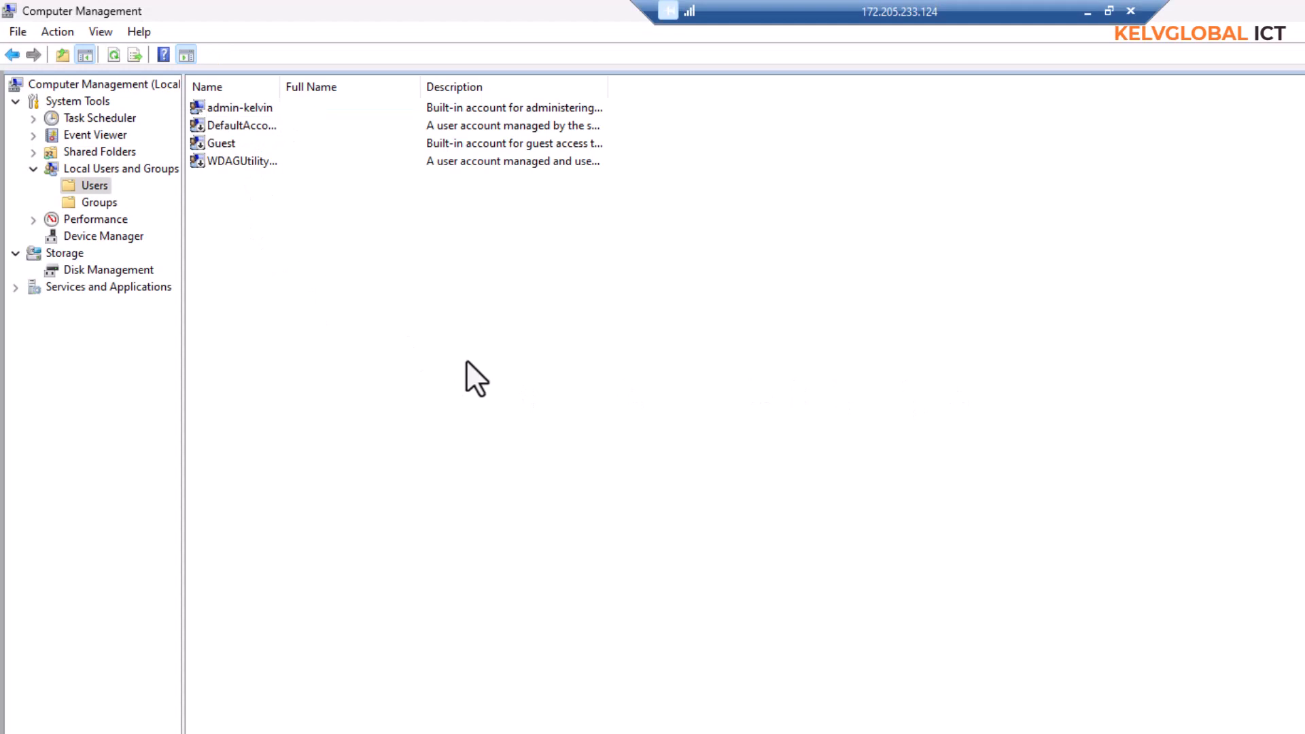
left_click(78, 170)
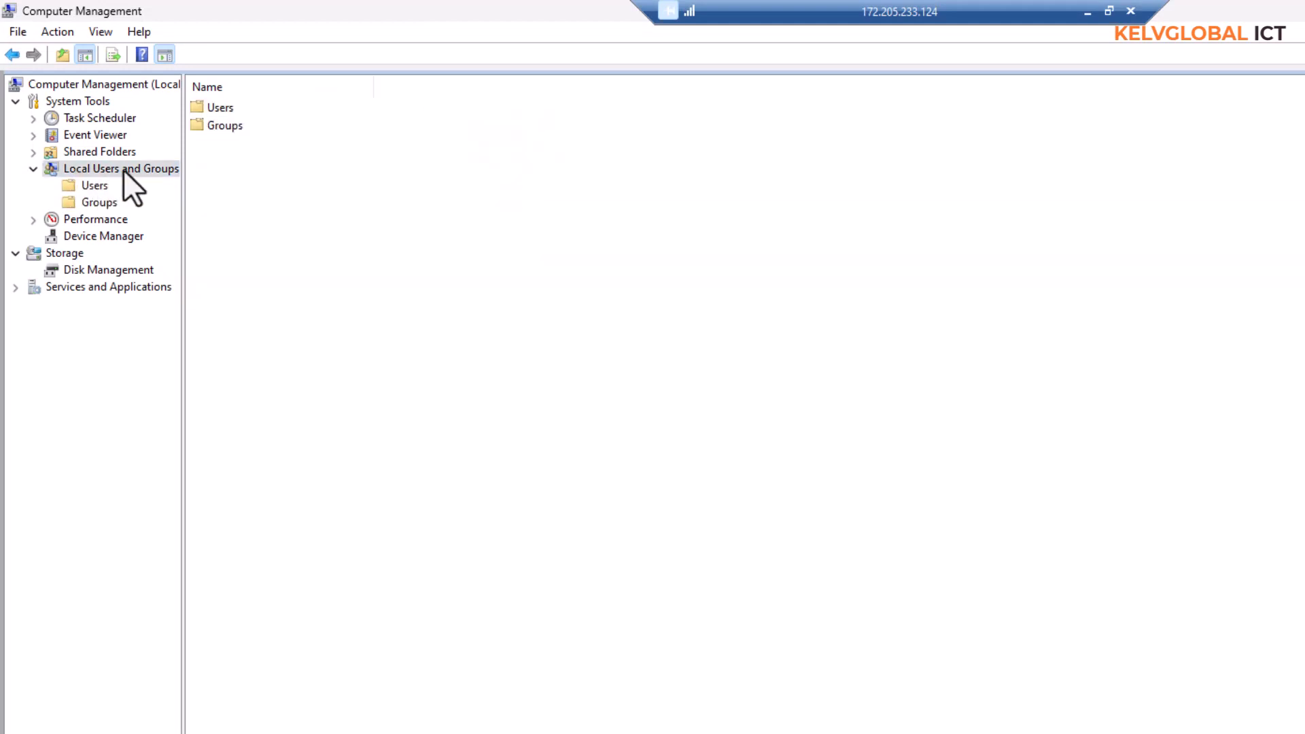
left_click(104, 187)
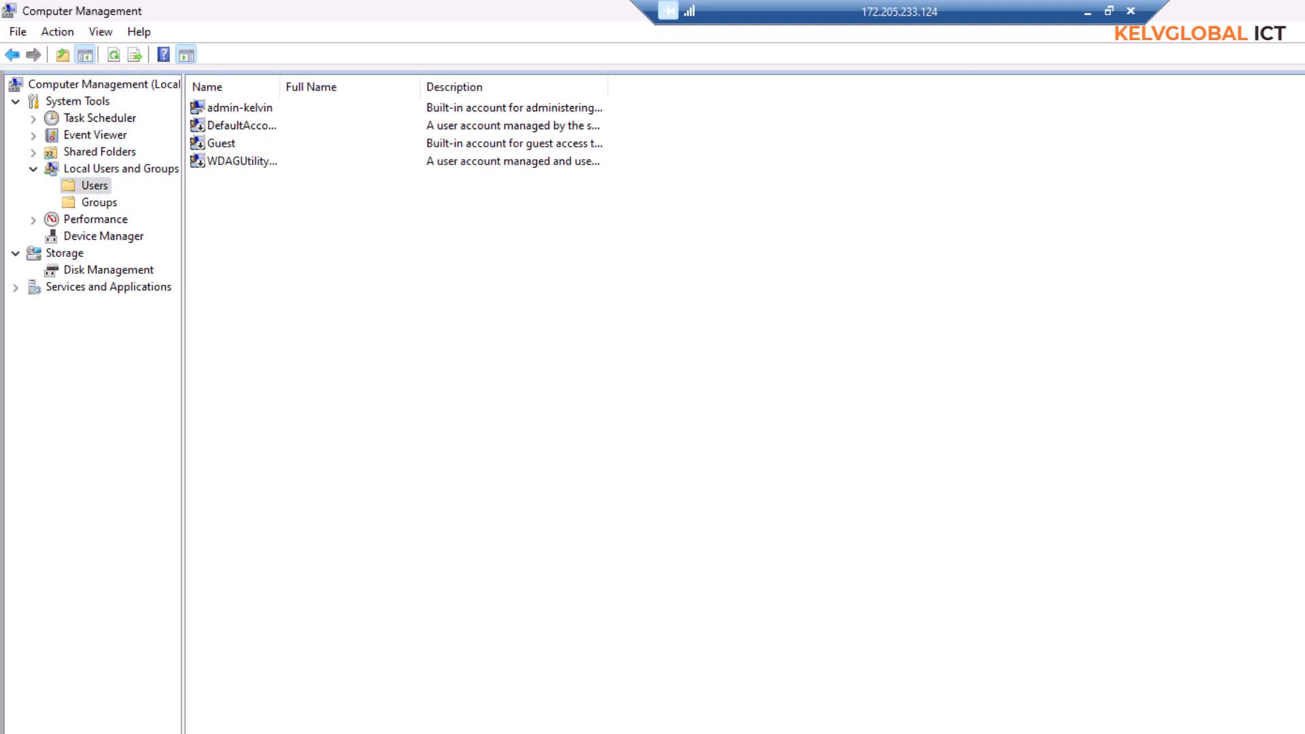
Open Command Prompt on C001 and force a Group Policy refresh with gpupdate /force
key("super")
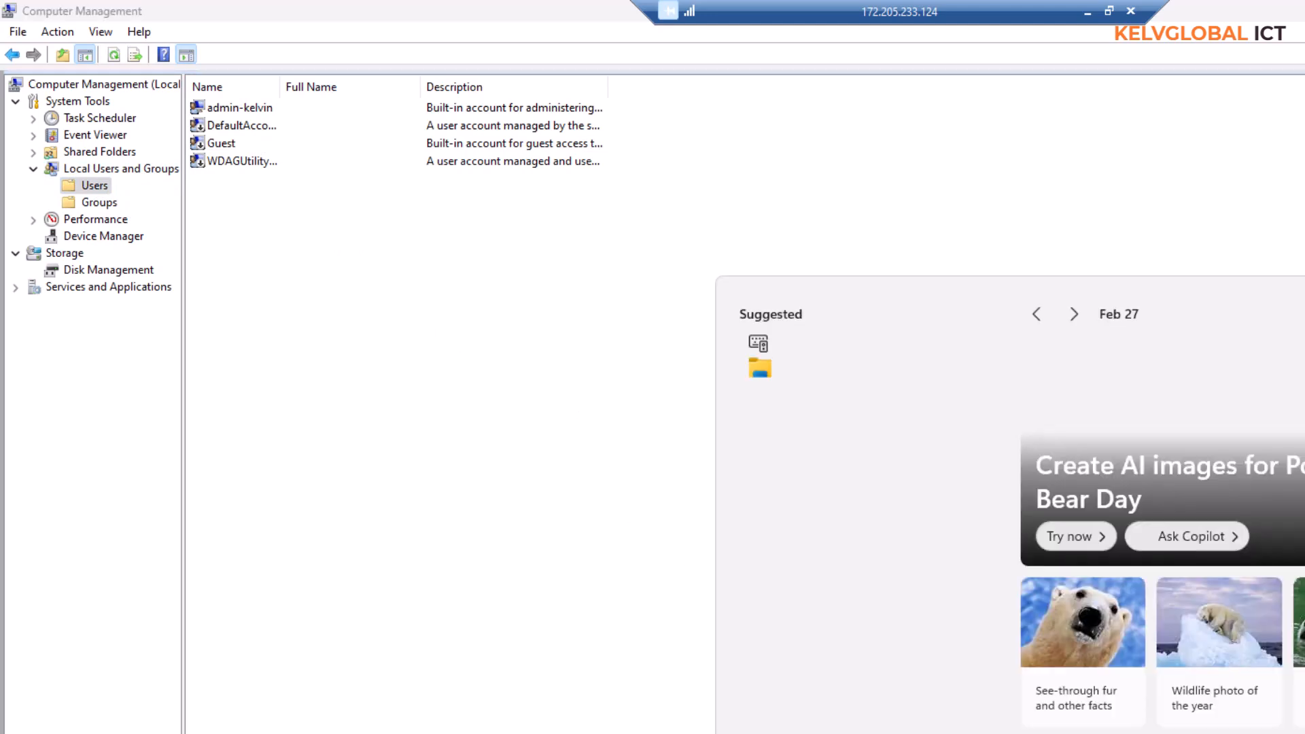
type("cmd")
key("Return")
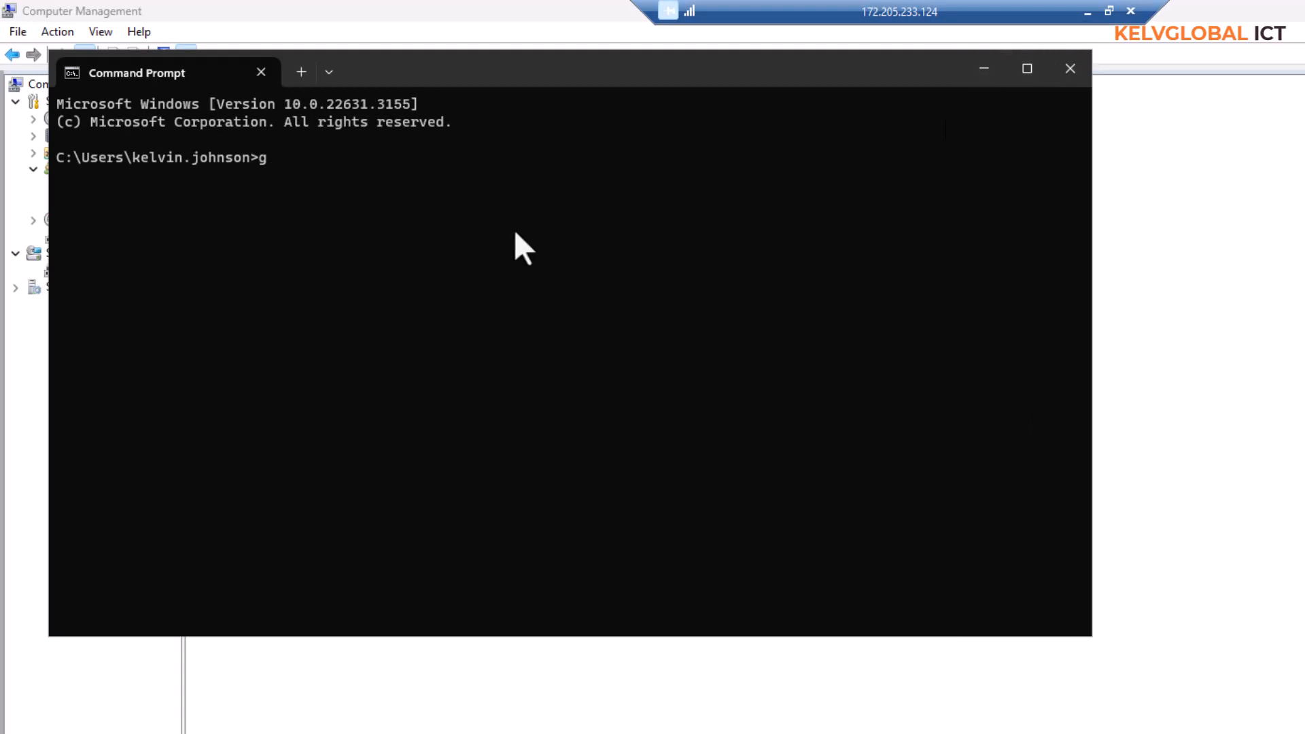
type("gpupdate /force")
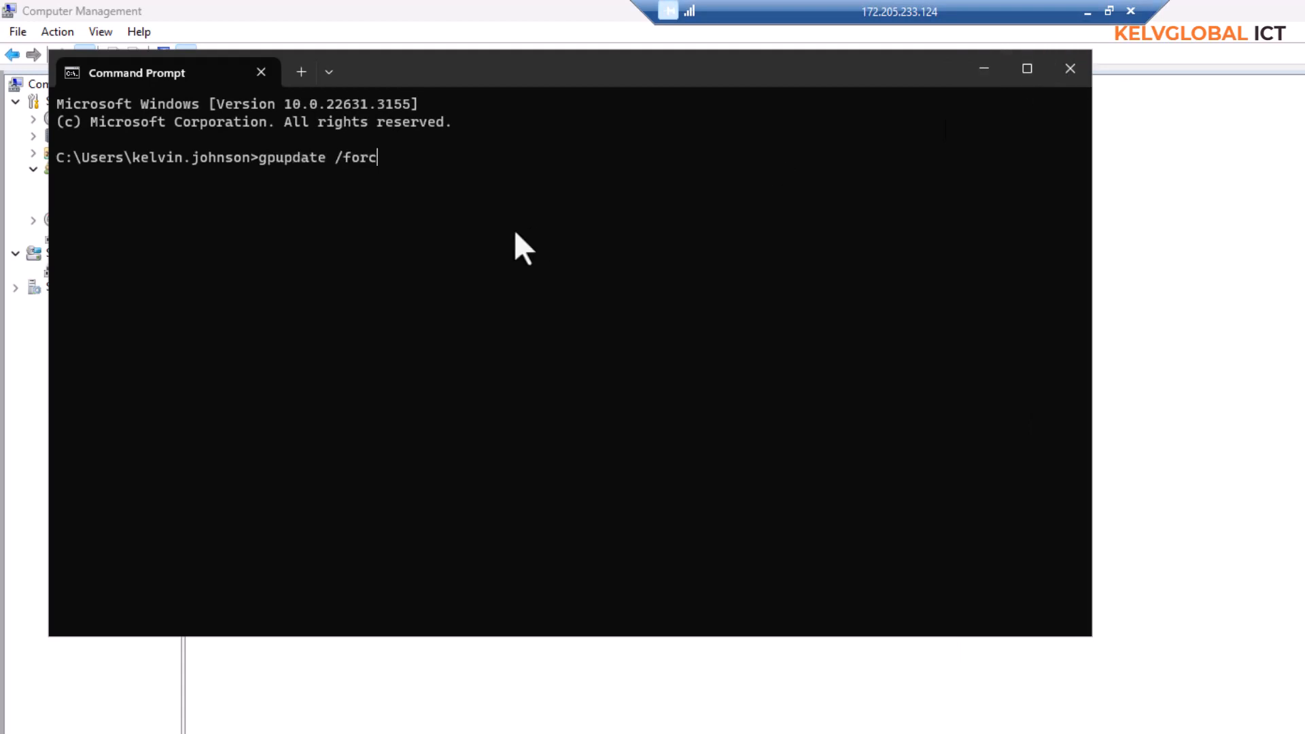
key("Return")
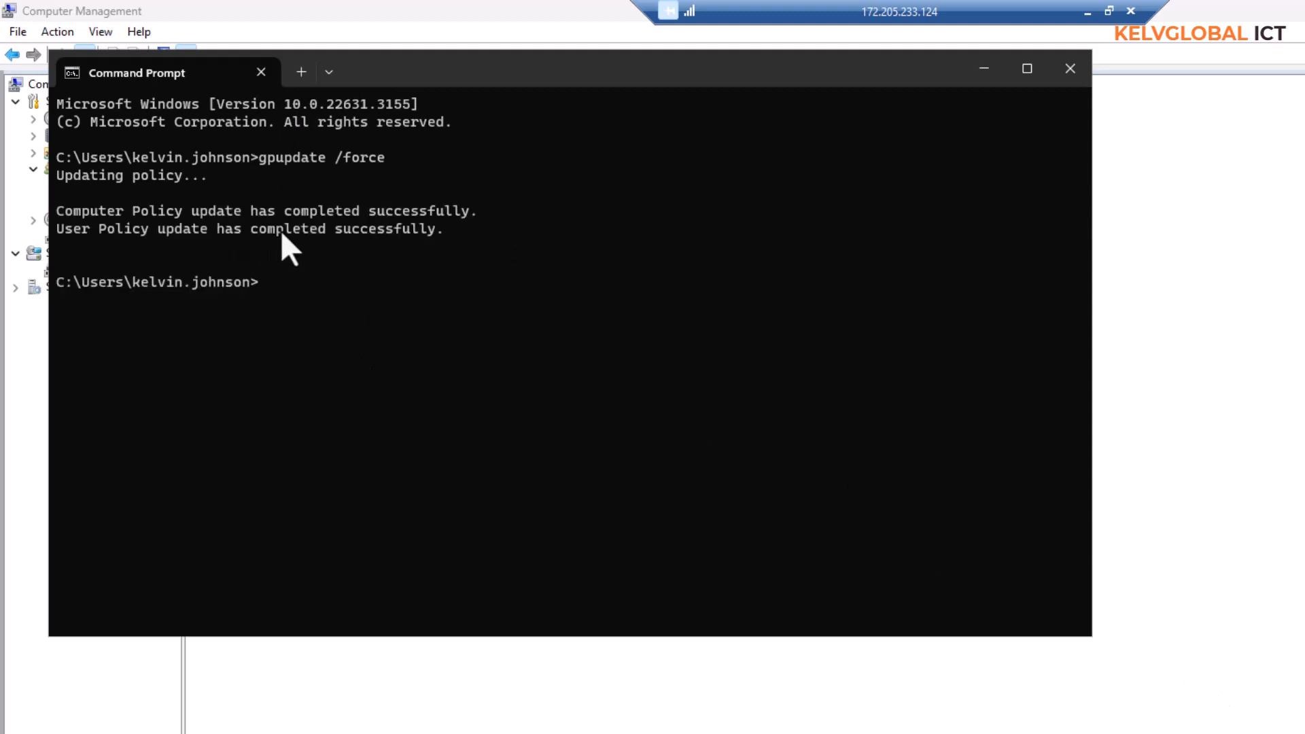
Return to Computer Management on C001 and refresh the Users folder to check the administrator account's name
left_click(1156, 294)
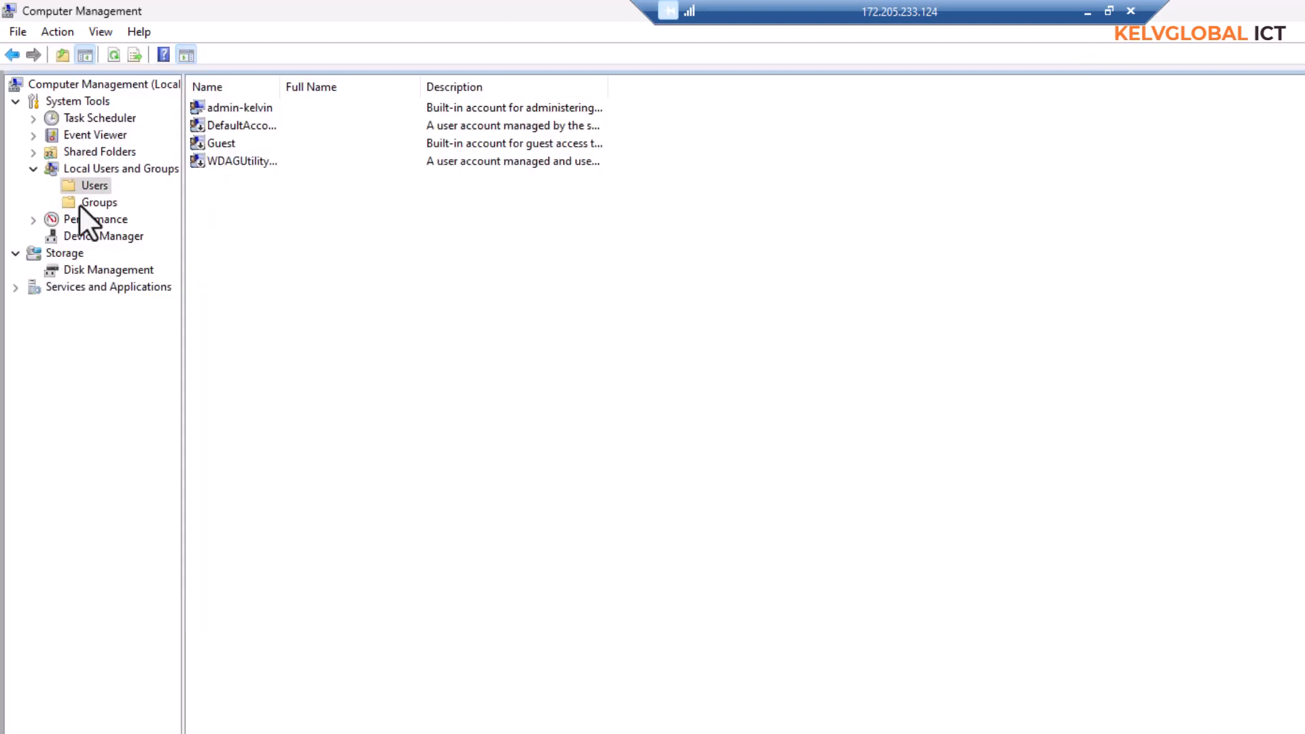
right_click(93, 181)
left_click(125, 246)
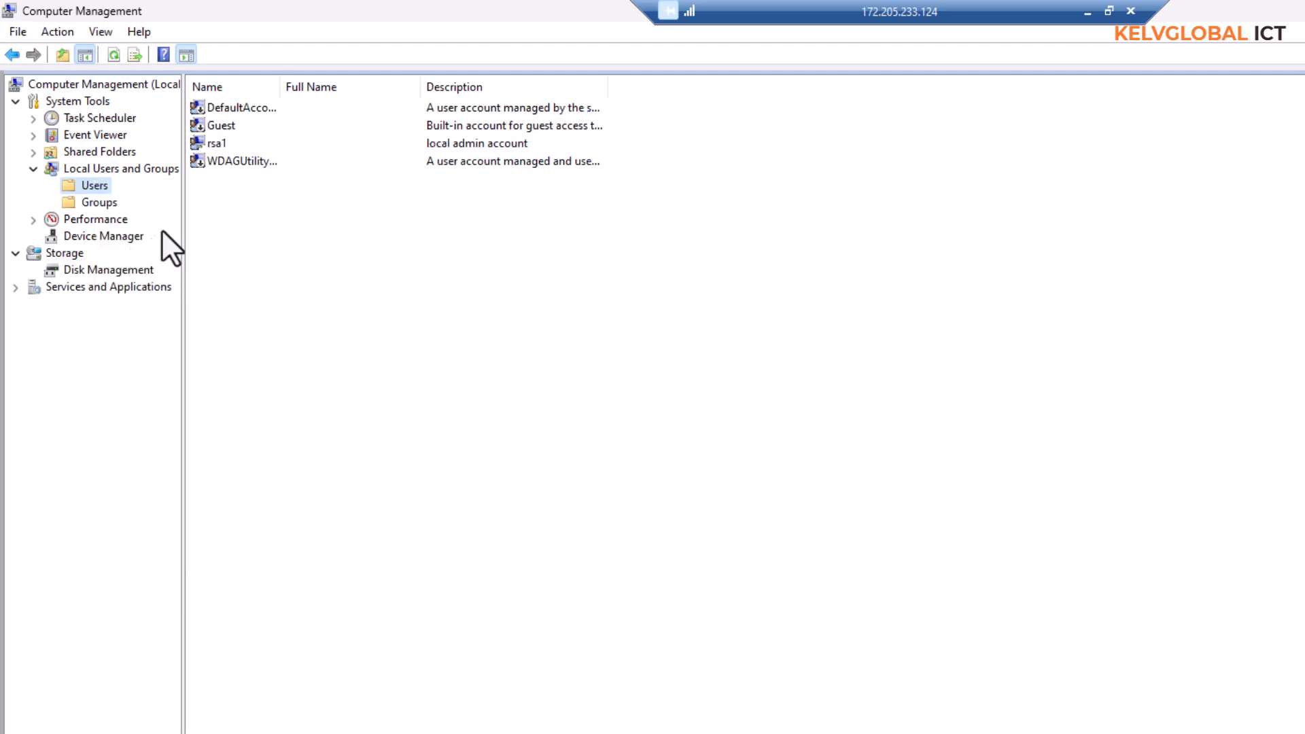